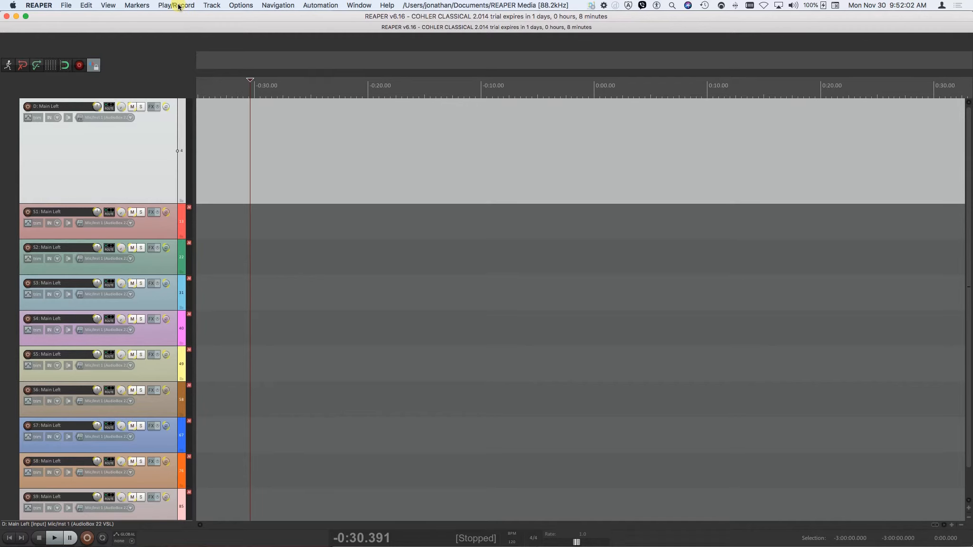
# Set the recording input channel numbers to the list 1,2,1,2,-.
pyautogui.click(179, 6)
pyautogui.moveTo(179, 104)
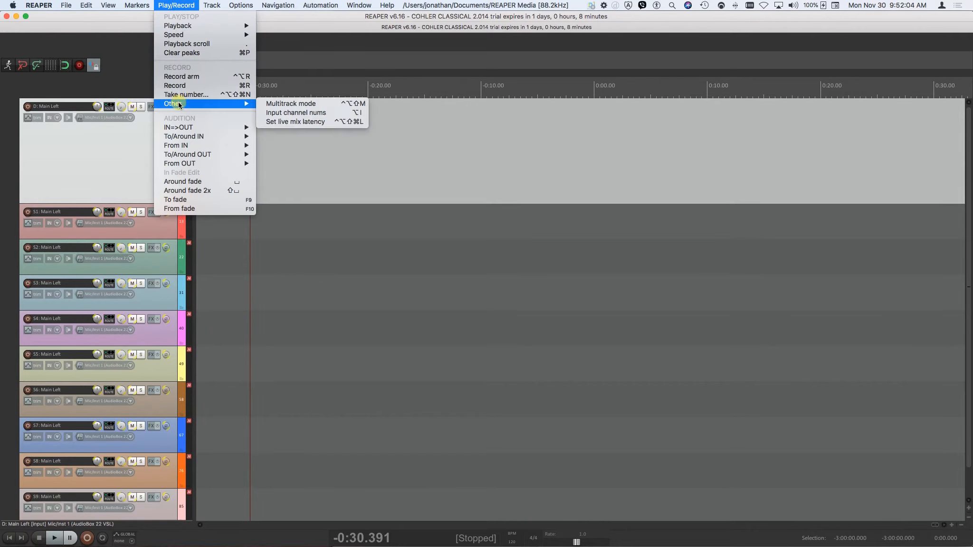
pyautogui.click(291, 113)
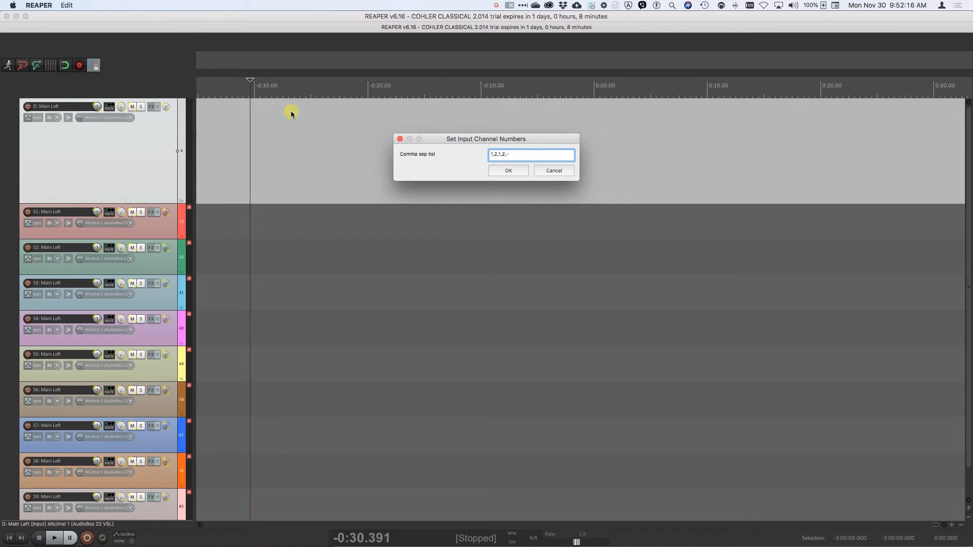
pyautogui.press('Return')
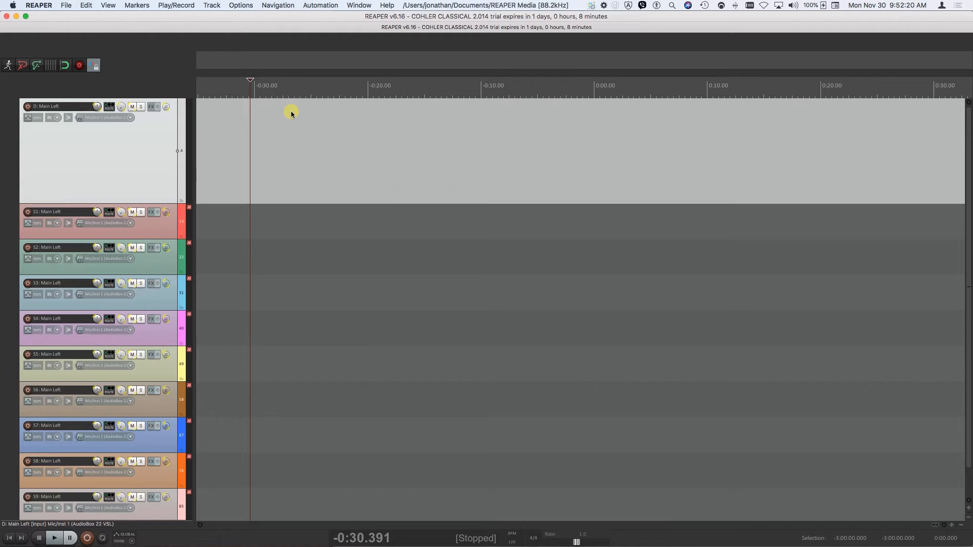
# Arm the destination tracks for recording, saving the project as 4 Channel Test.RPP over the existing file.
pyautogui.click(80, 67)
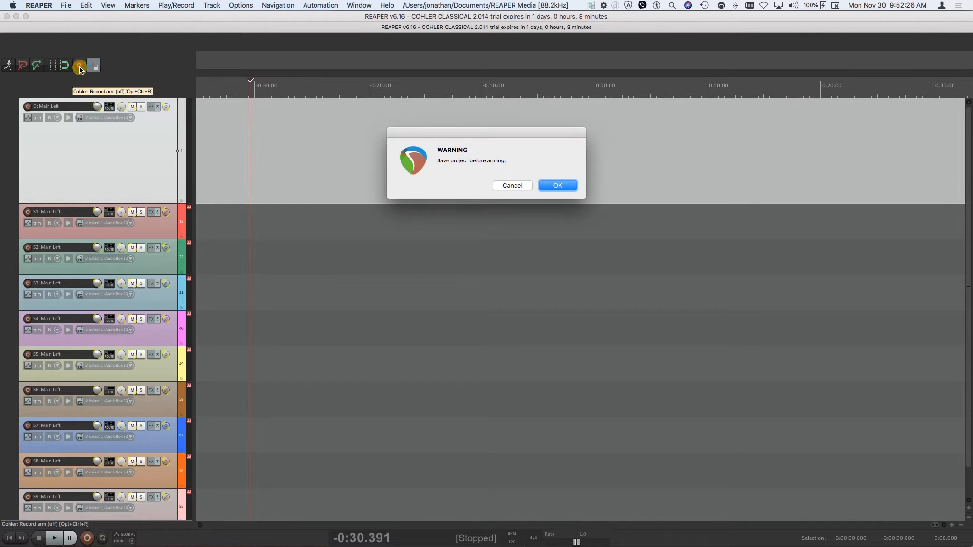
pyautogui.press('Return')
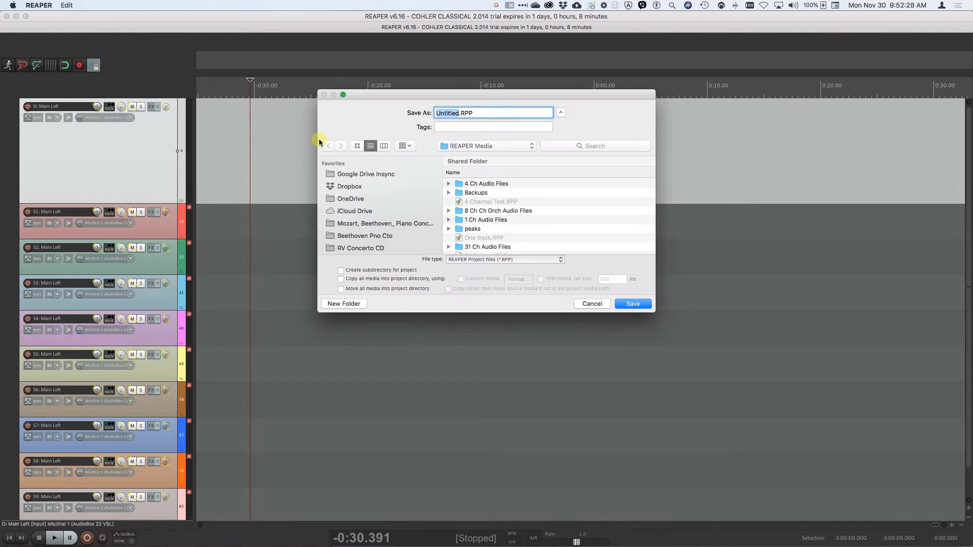
pyautogui.click(491, 201)
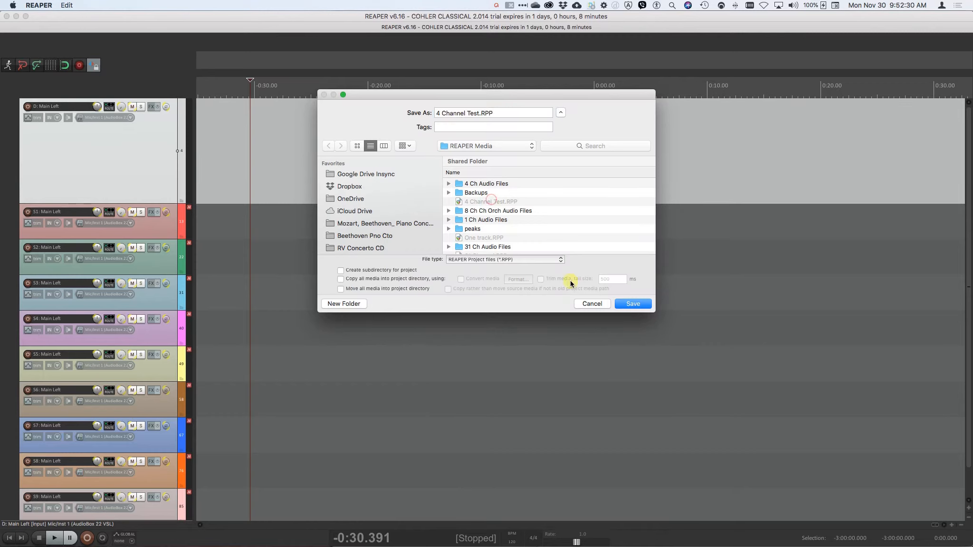
pyautogui.click(633, 304)
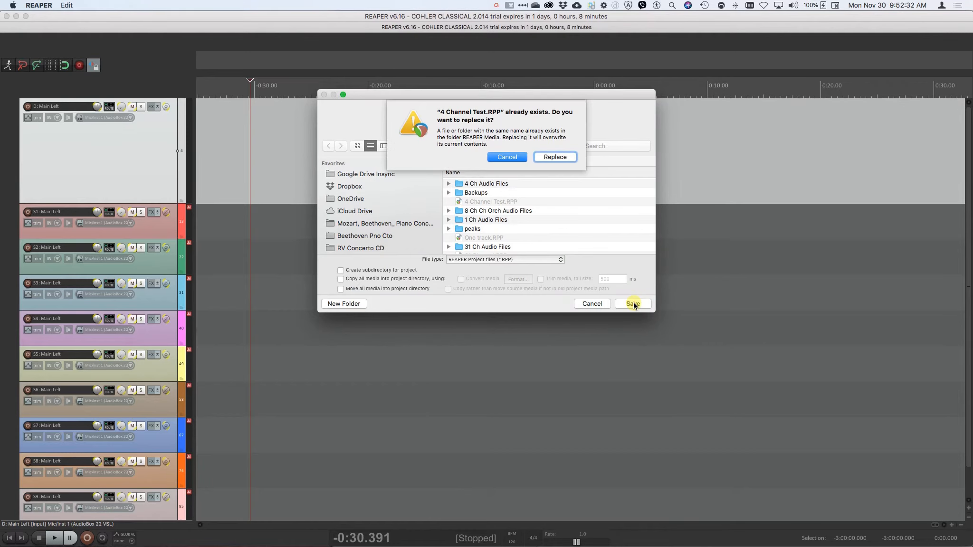
pyautogui.press('Return')
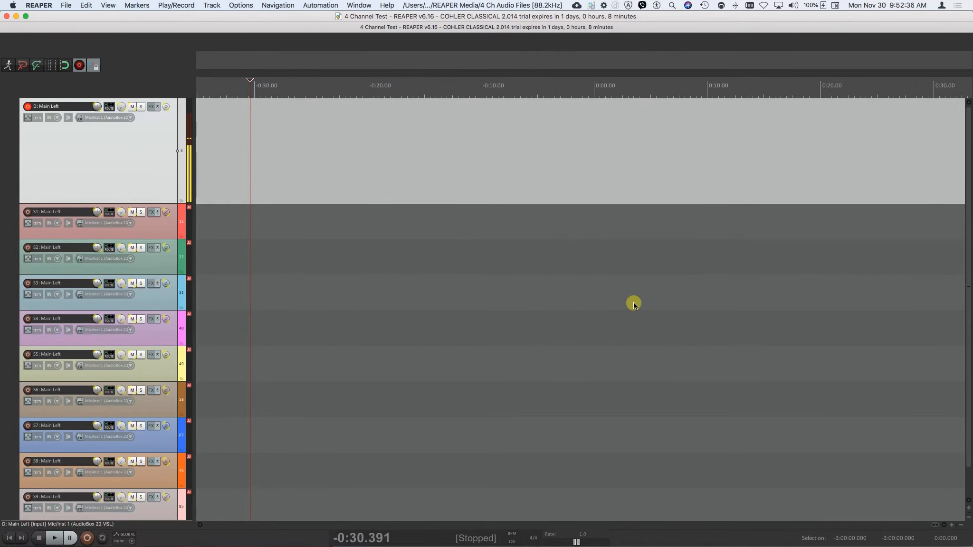
# Check the destination group's individual armed tracks, and record a take of about 9 seconds on the group.
pyautogui.press('Tab')
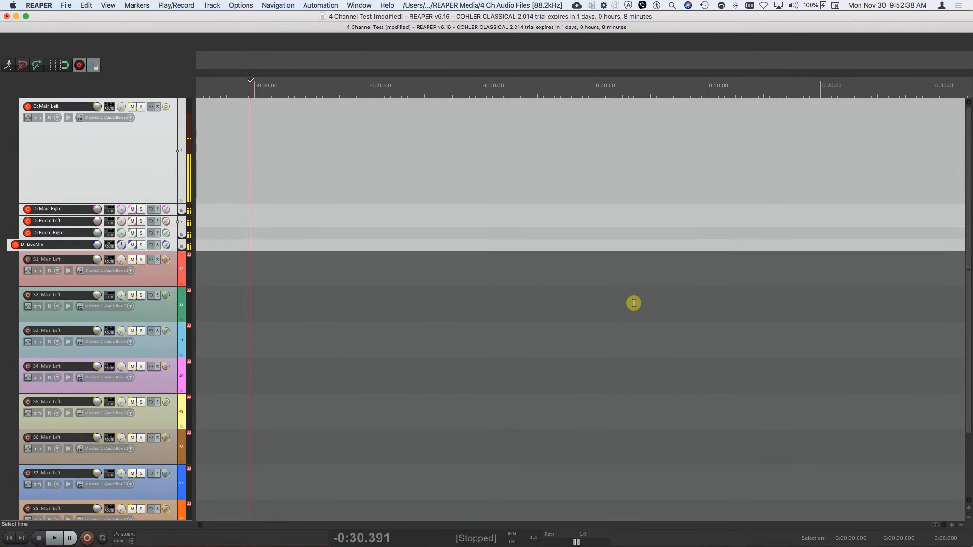
pyautogui.press('Tab')
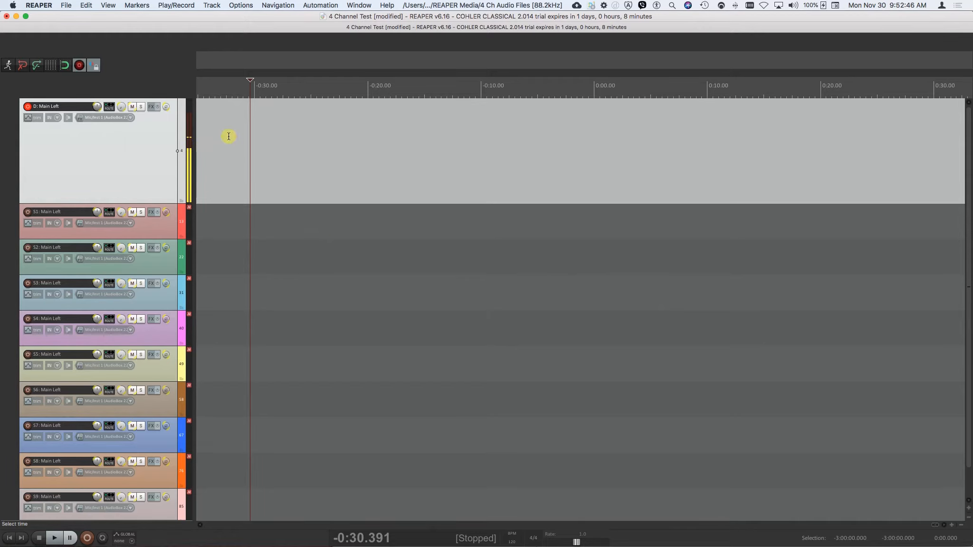
pyautogui.click(181, 5)
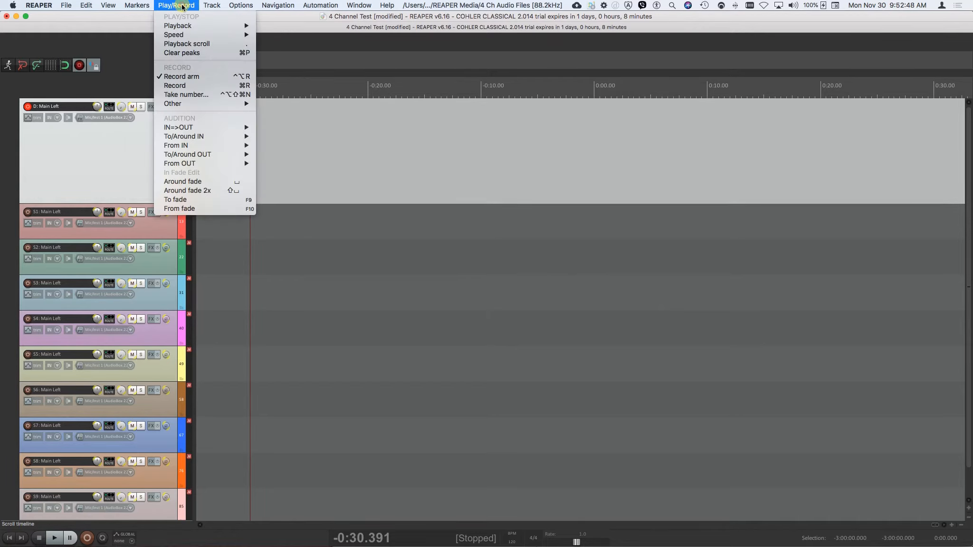
pyautogui.click(184, 85)
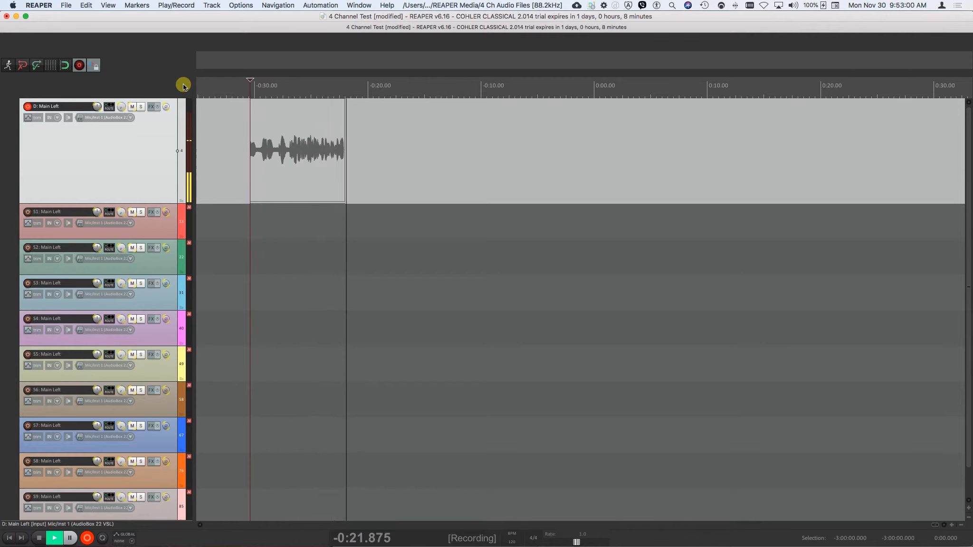
pyautogui.press('space')
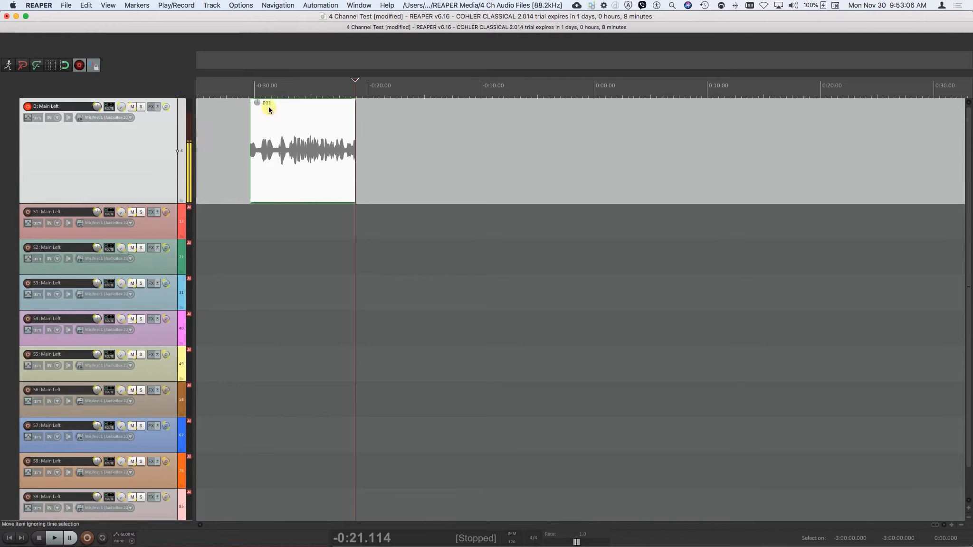
# Show the take number window, and move it clear of the screen edge and enlarge it.
pyautogui.click(240, 6)
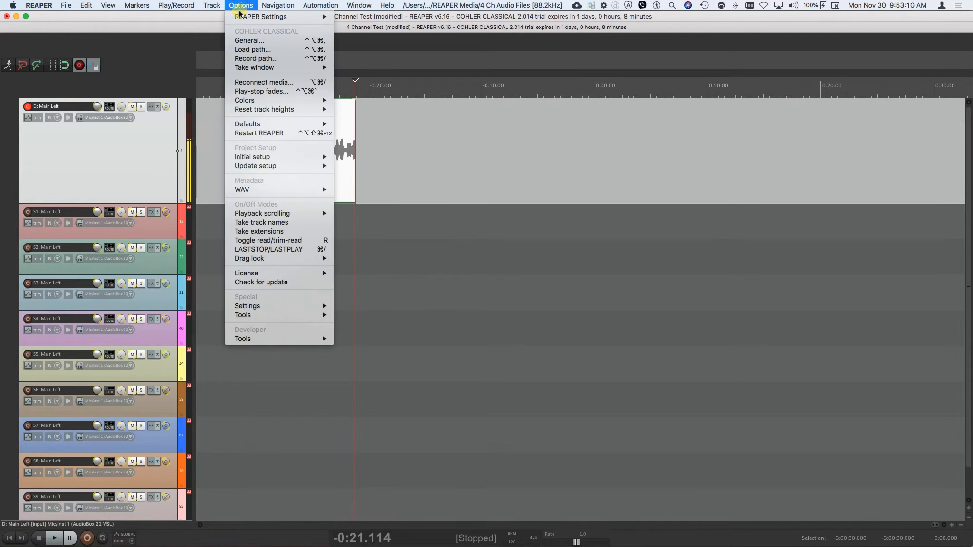
pyautogui.moveTo(256, 67)
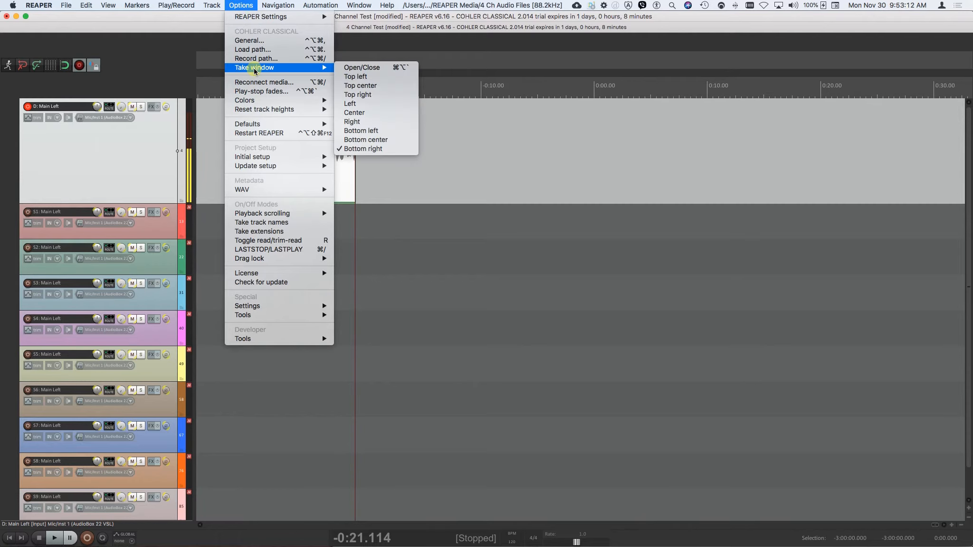
pyautogui.click(353, 70)
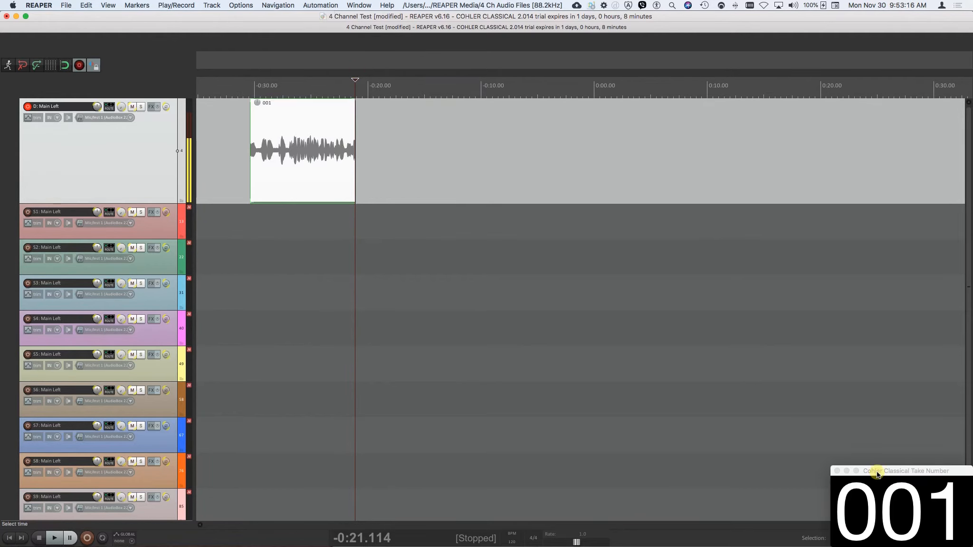
pyautogui.moveTo(877, 472); pyautogui.dragTo(808, 382)
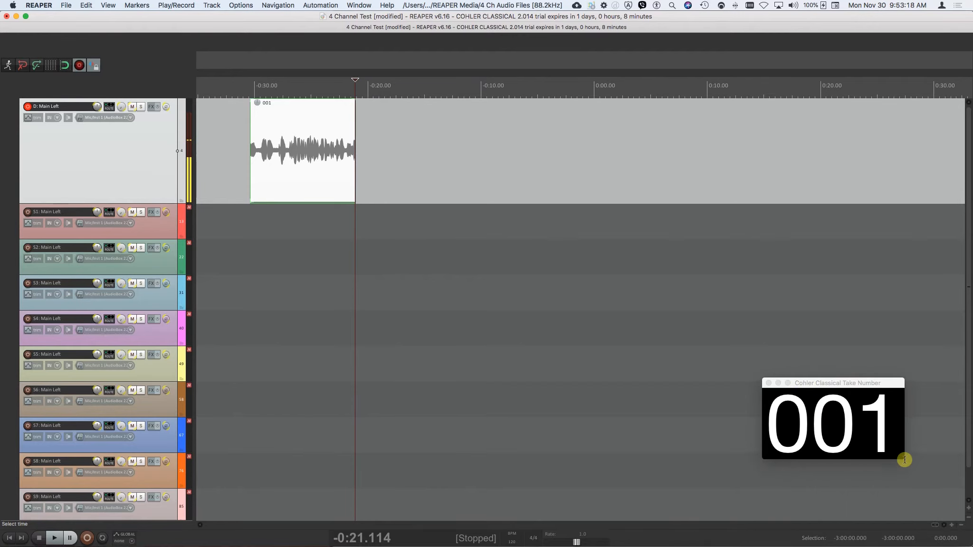
pyautogui.moveTo(903, 457); pyautogui.dragTo(935, 515)
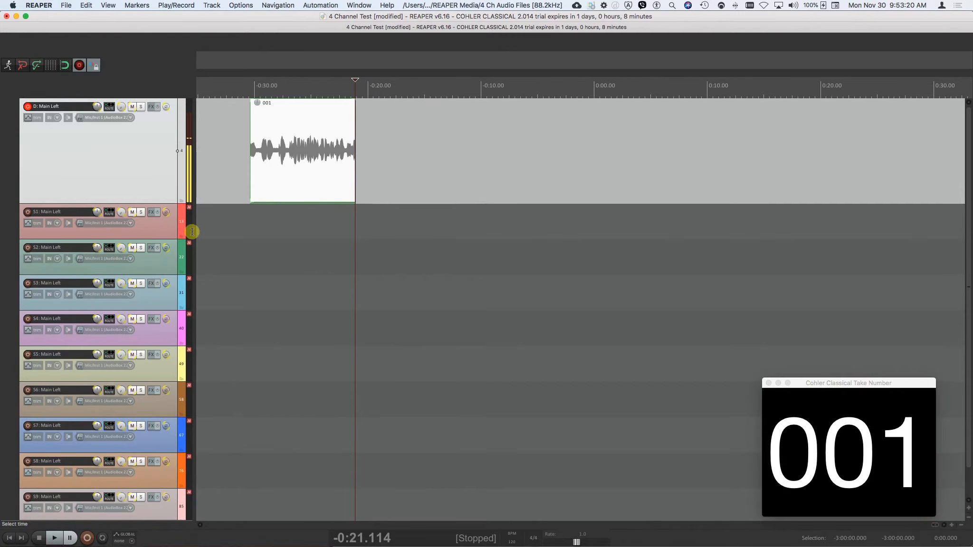
# Record a take of about 10 seconds on the S2 source group, starting near -0:30.
pyautogui.click(250, 258)
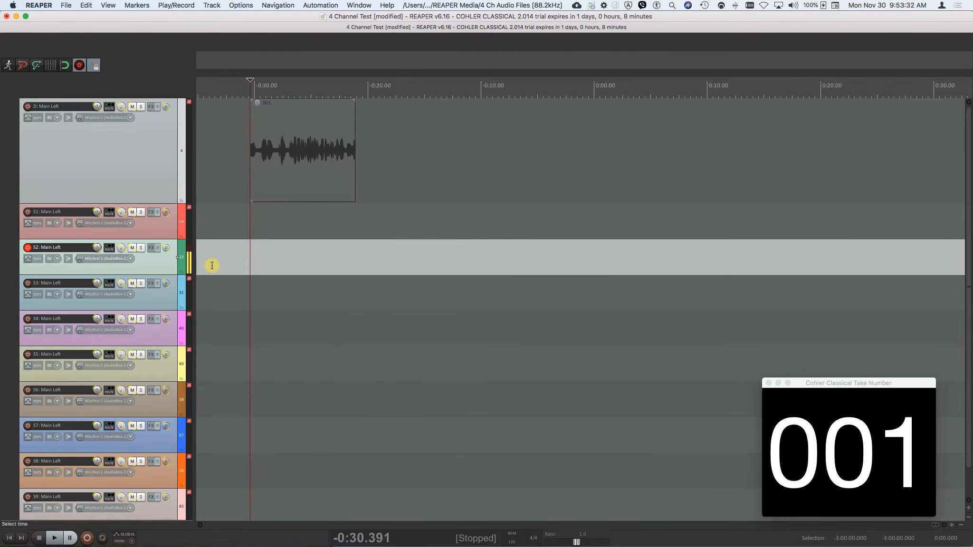
pyautogui.press('Tab')
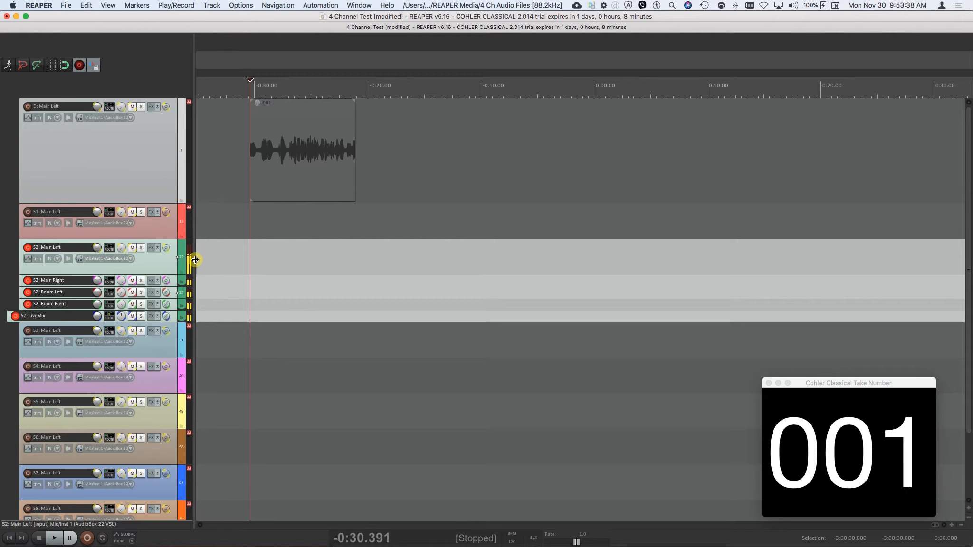
pyautogui.press('Tab')
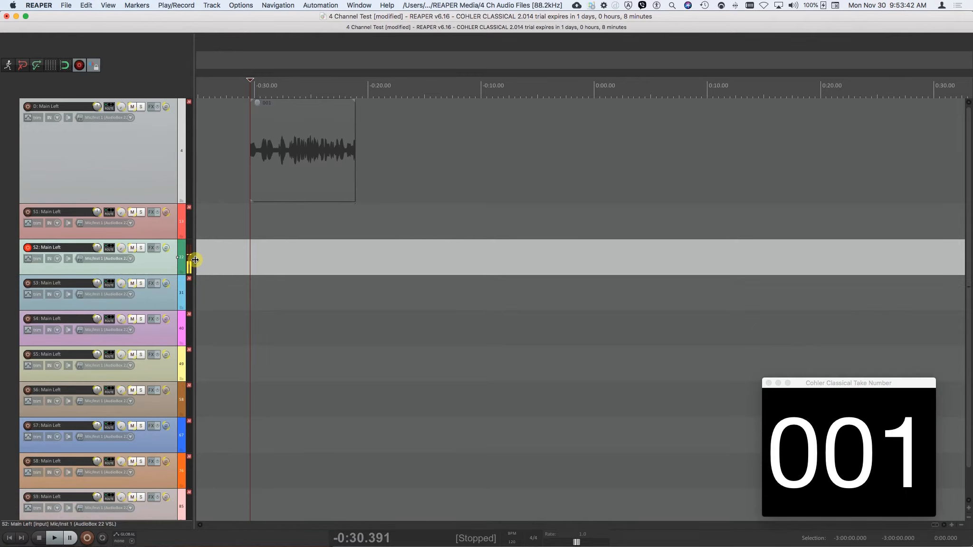
pyautogui.click(87, 538)
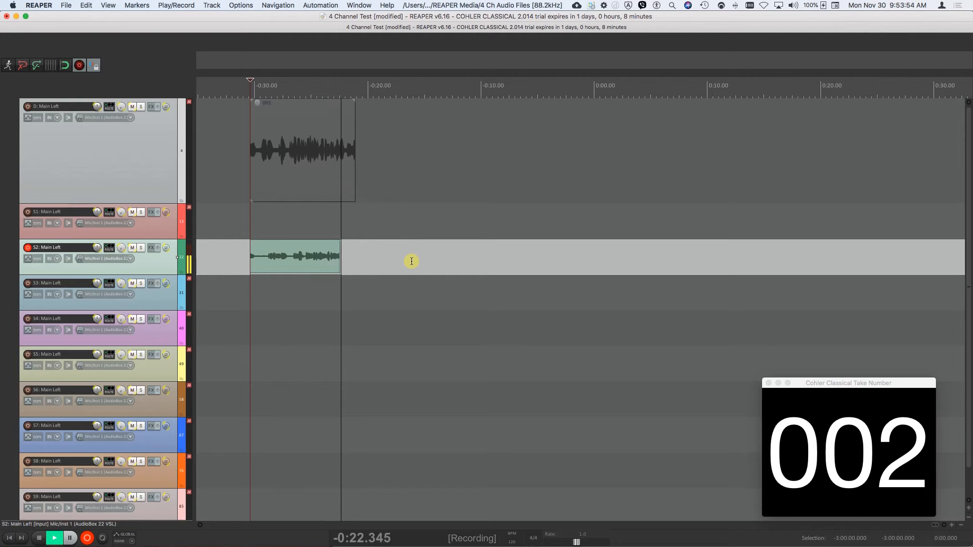
pyautogui.press('space')
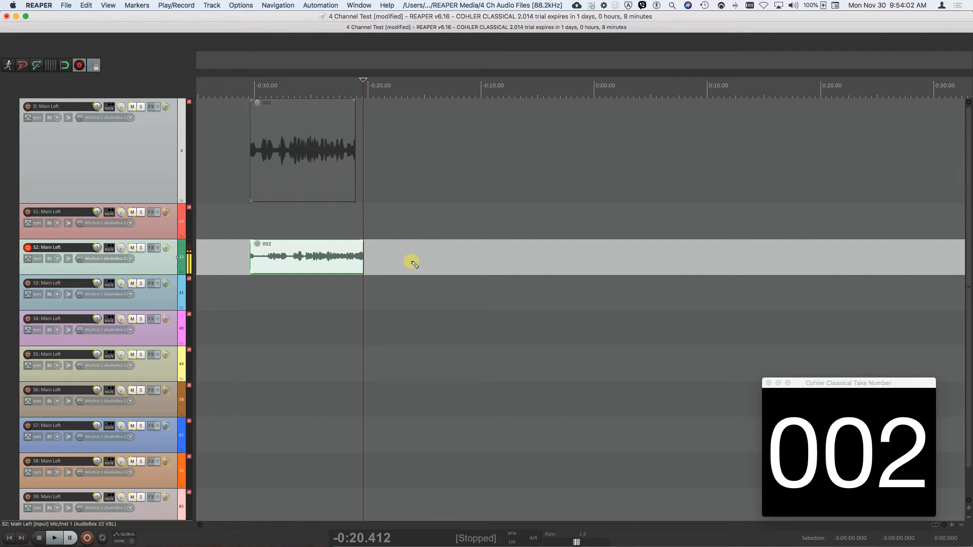
# Record a take of about 23 seconds on the S3 source group from near -0:30, pausing and resuming twice.
pyautogui.click(251, 291)
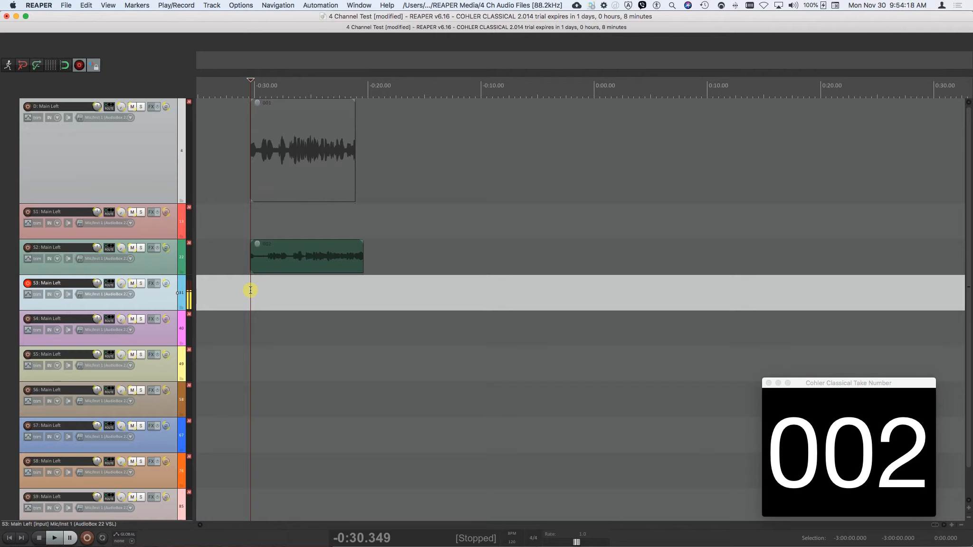
pyautogui.press('super+r')
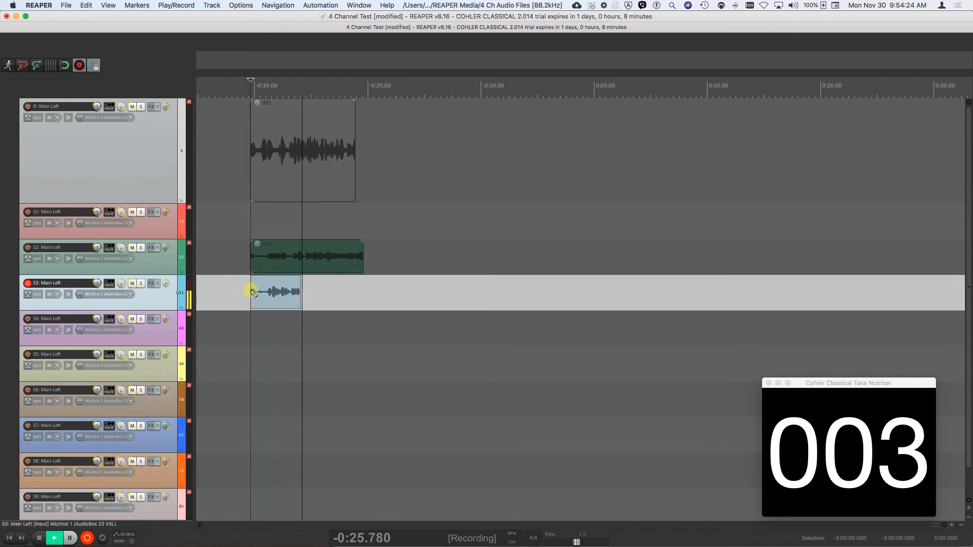
pyautogui.hotkey('ctrl', 'space')
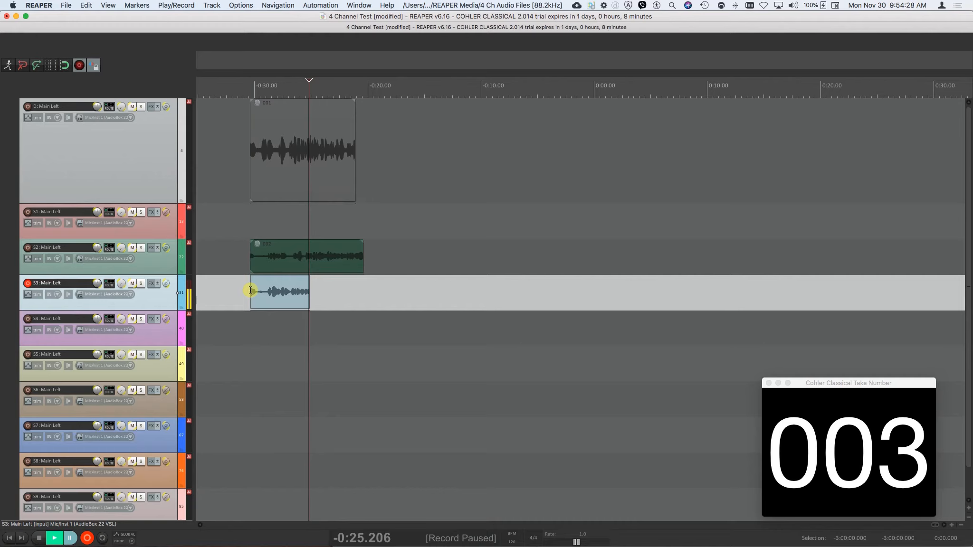
pyautogui.hotkey('ctrl', 'space')
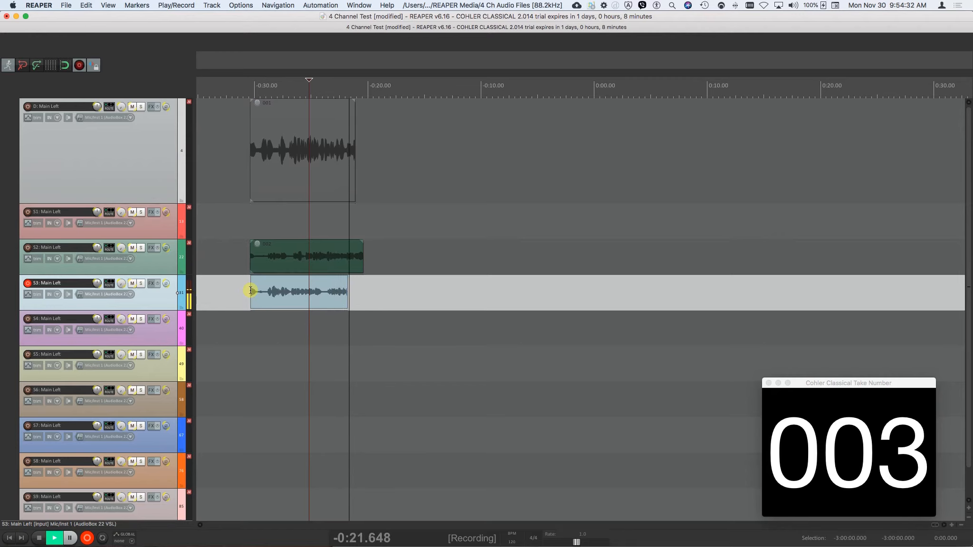
pyautogui.hotkey('ctrl', 'space')
pyautogui.hotkey('ctrl', 'space')
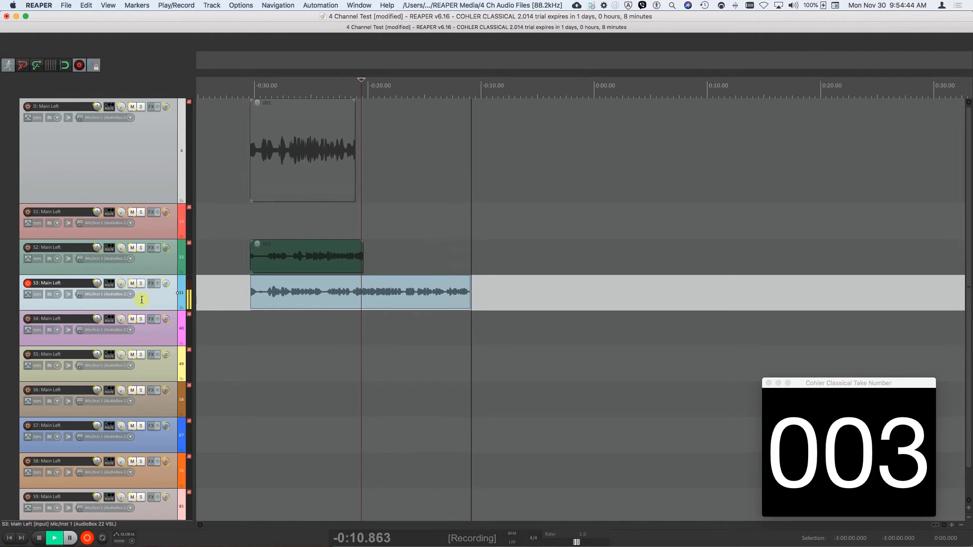
pyautogui.click(38, 538)
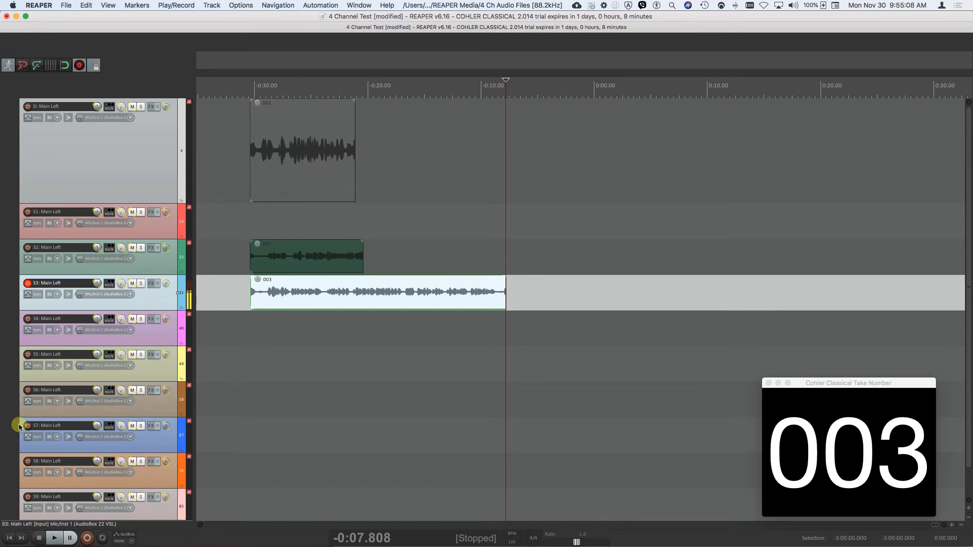
# In the D: LiveMix track's routing, enable the parent send to Destination and delete the receive from D: Edit Mix.
pyautogui.click(273, 132)
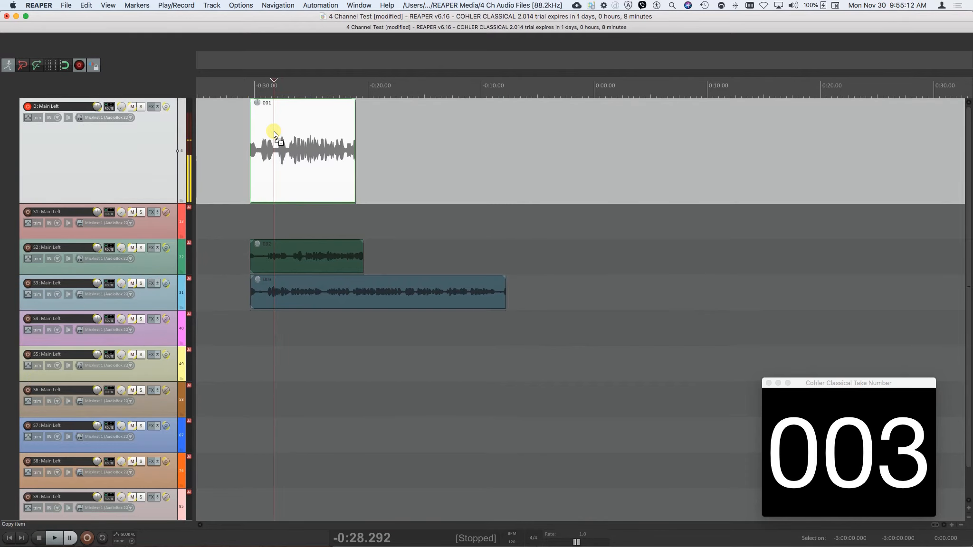
pyautogui.press('super+m')
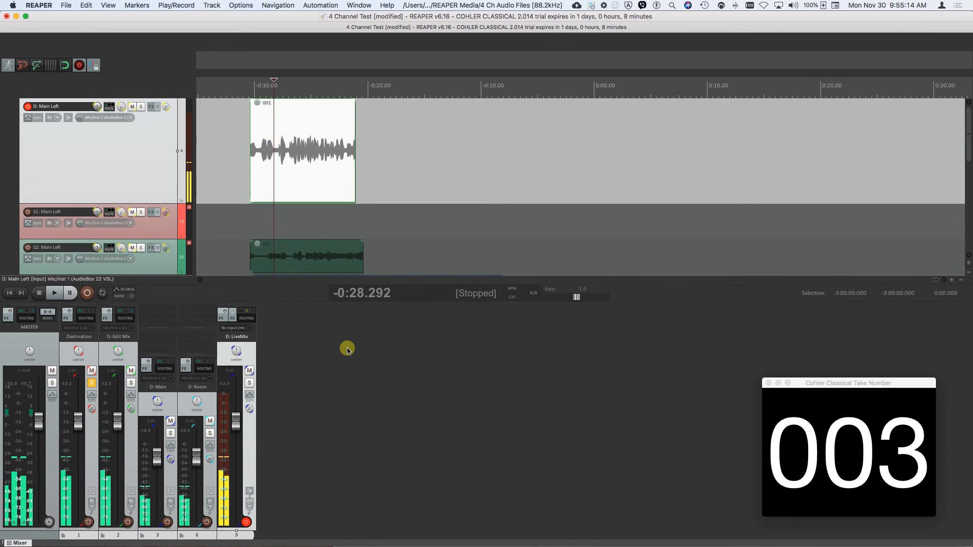
pyautogui.click(247, 318)
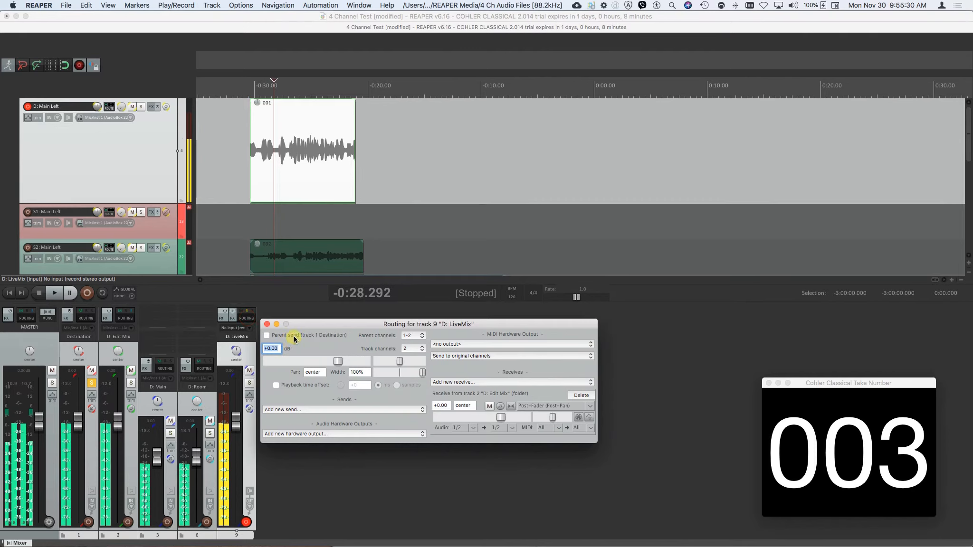
pyautogui.click(266, 335)
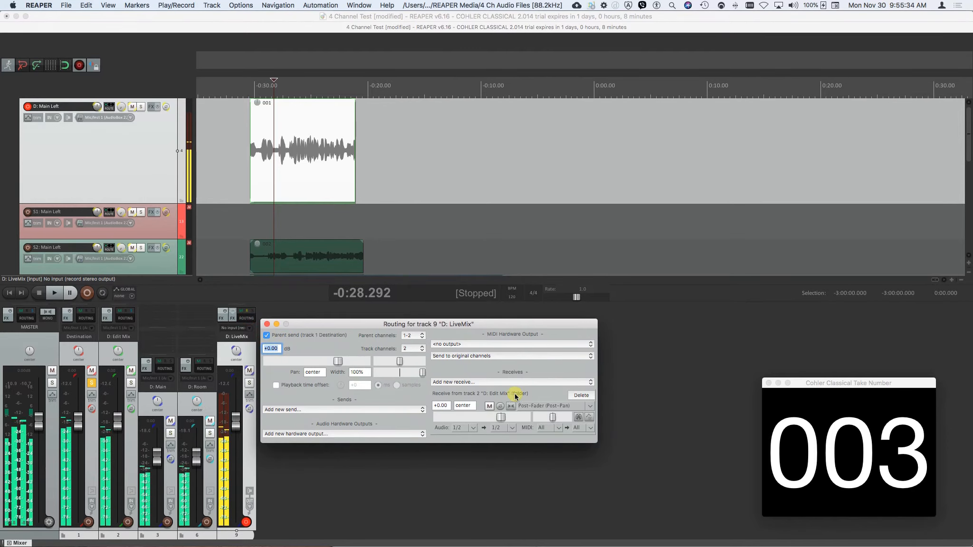
pyautogui.click(581, 396)
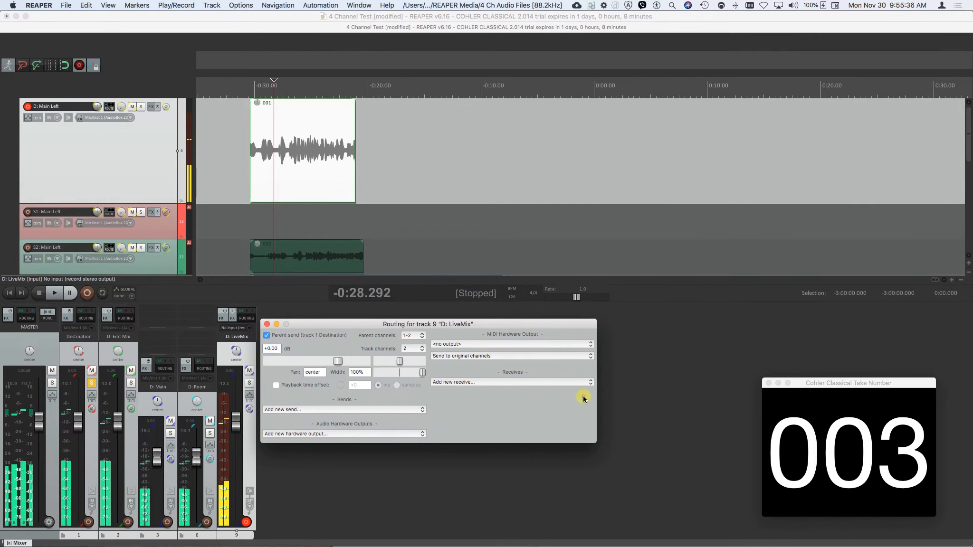
pyautogui.click(271, 315)
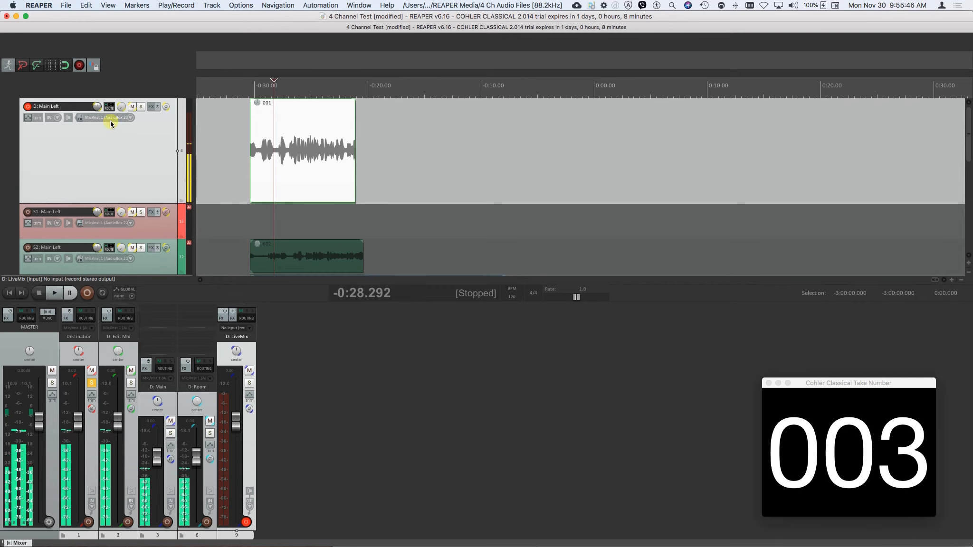
# Disarm the destination group for recording and copy its mixer settings to the source groups.
pyautogui.click(79, 66)
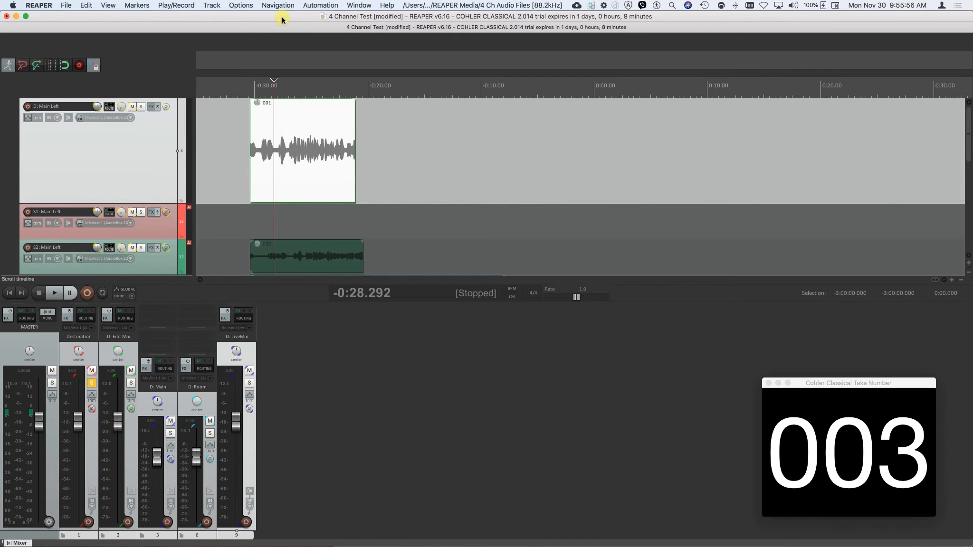
pyautogui.click(247, 6)
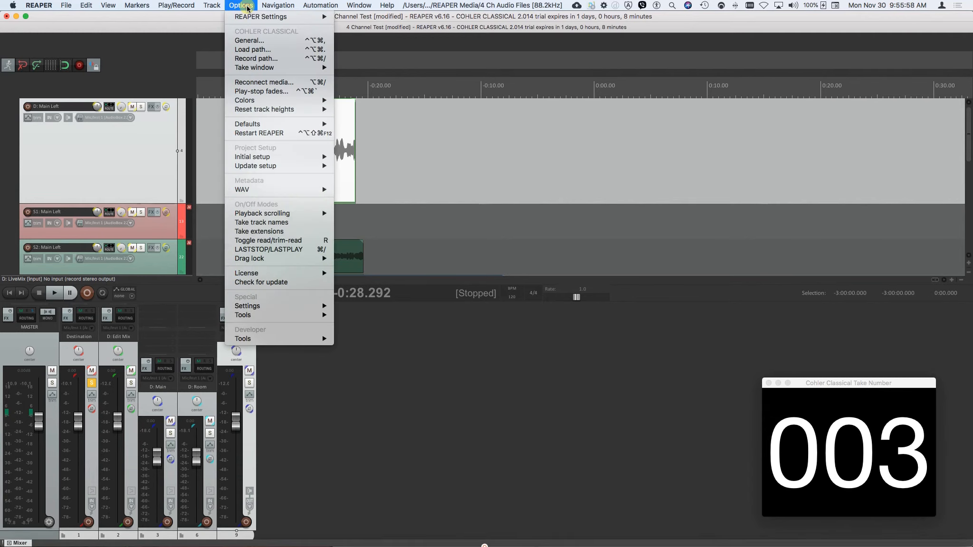
pyautogui.moveTo(262, 166)
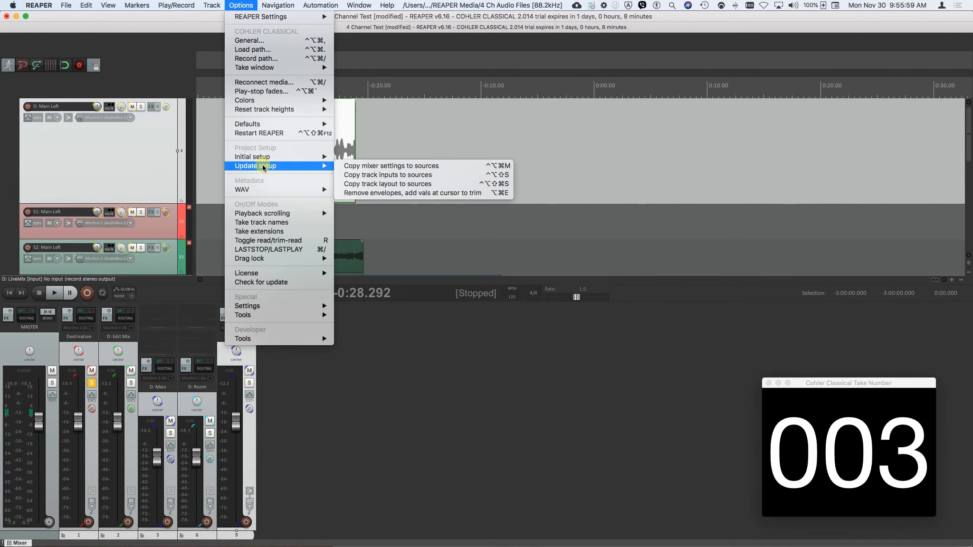
pyautogui.click(368, 165)
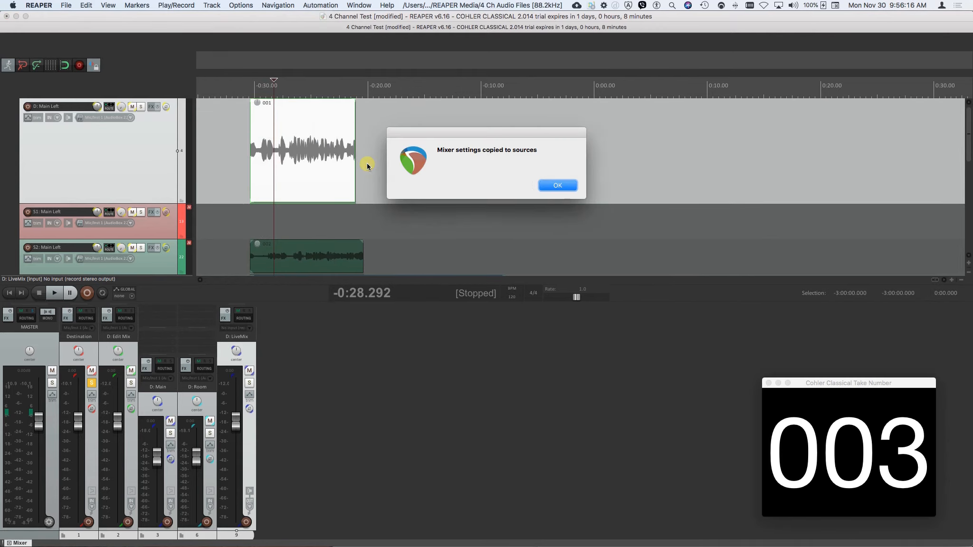
pyautogui.press('Return')
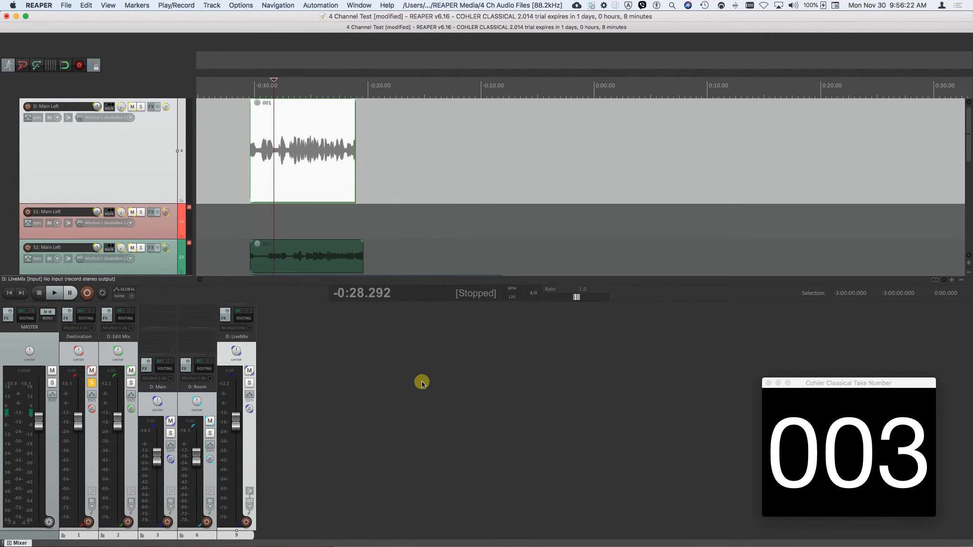
# In the master track's outputs, replace the Line Out 1 / Line Out 2 hardware output with Output 1 / Output 2 (Background Music).
pyautogui.click(25, 319)
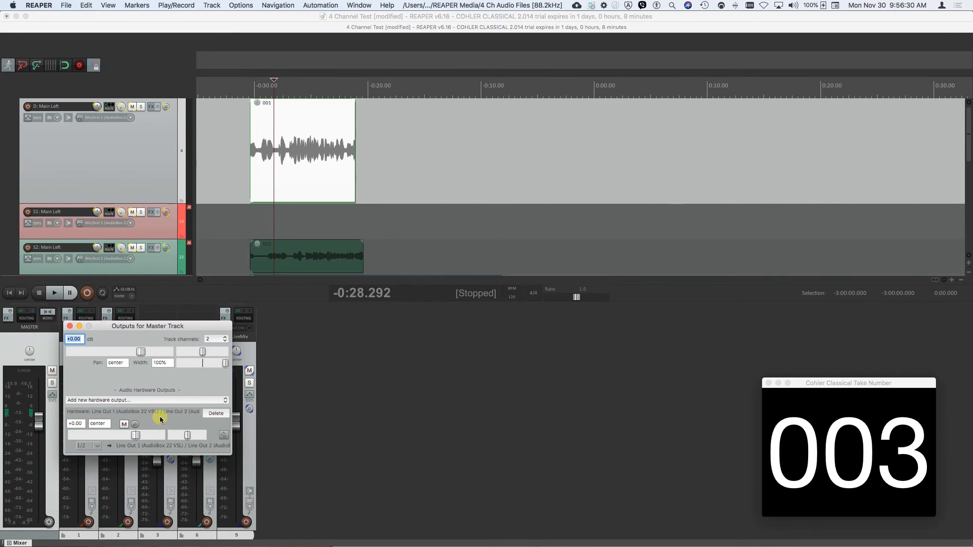
pyautogui.click(222, 415)
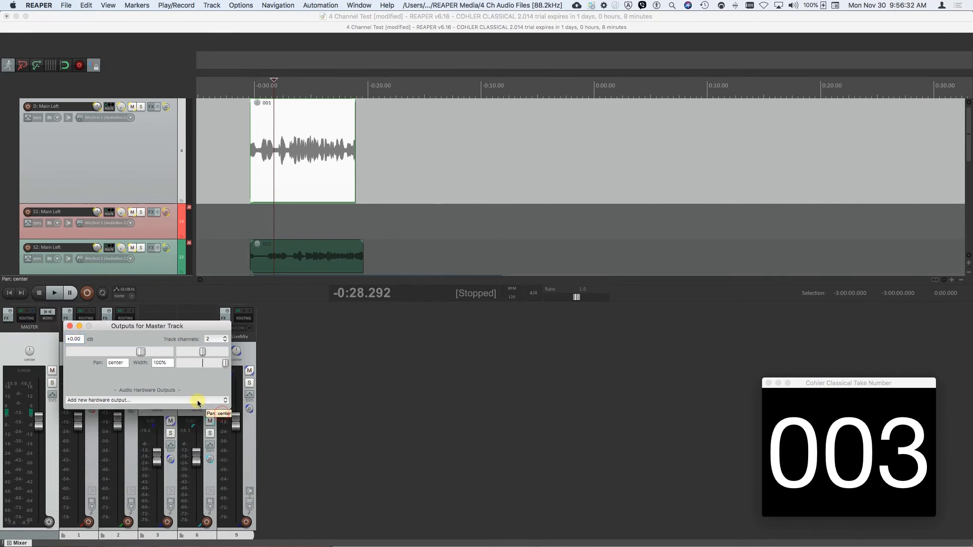
pyautogui.click(197, 400)
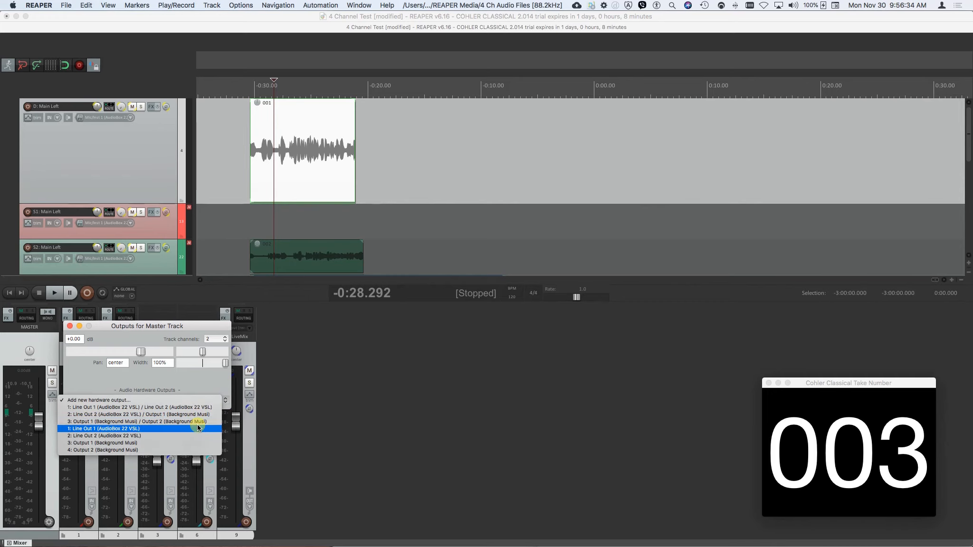
pyautogui.click(198, 422)
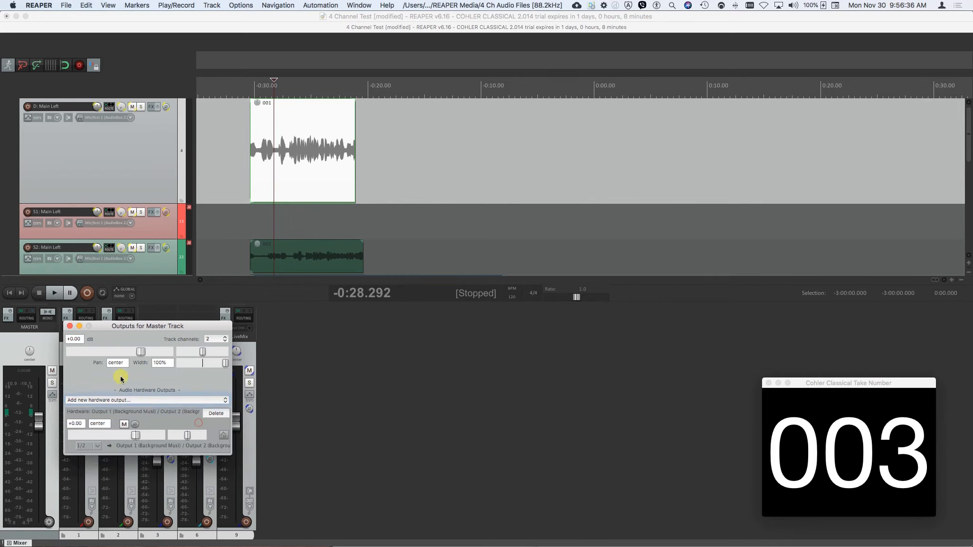
pyautogui.click(70, 326)
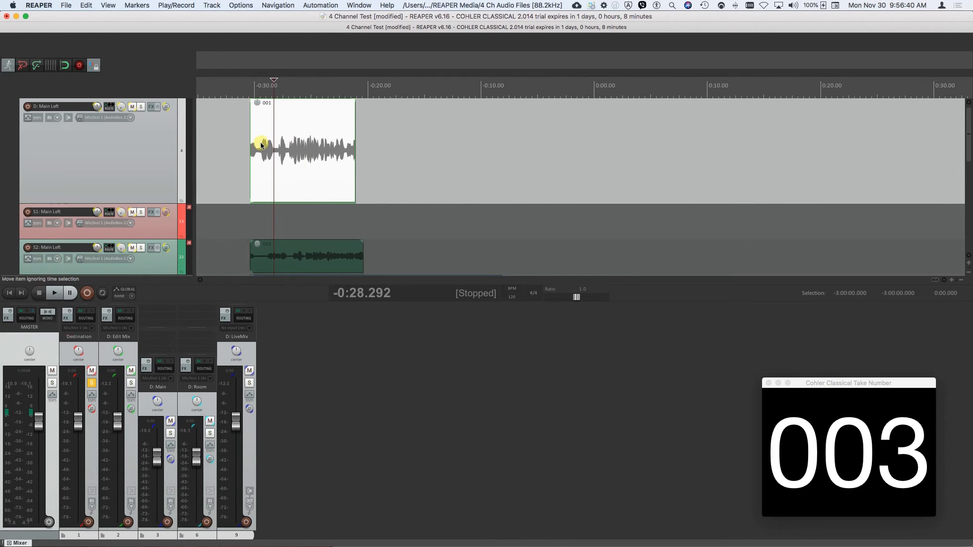
# Play take 001 on the destination group from its start with the mixer hidden, and show the mixer again after stopping.
pyautogui.press('super+m')
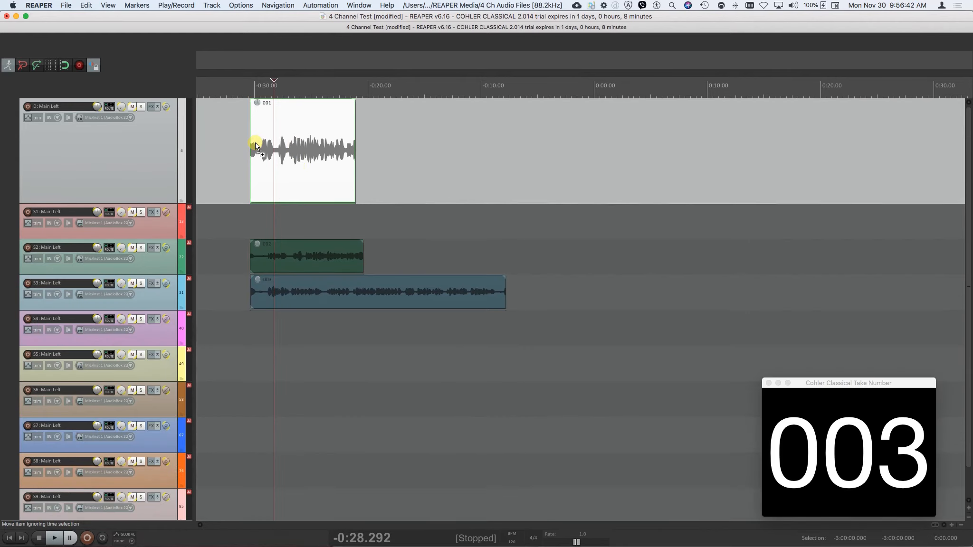
pyautogui.click(255, 146)
pyautogui.press('space')
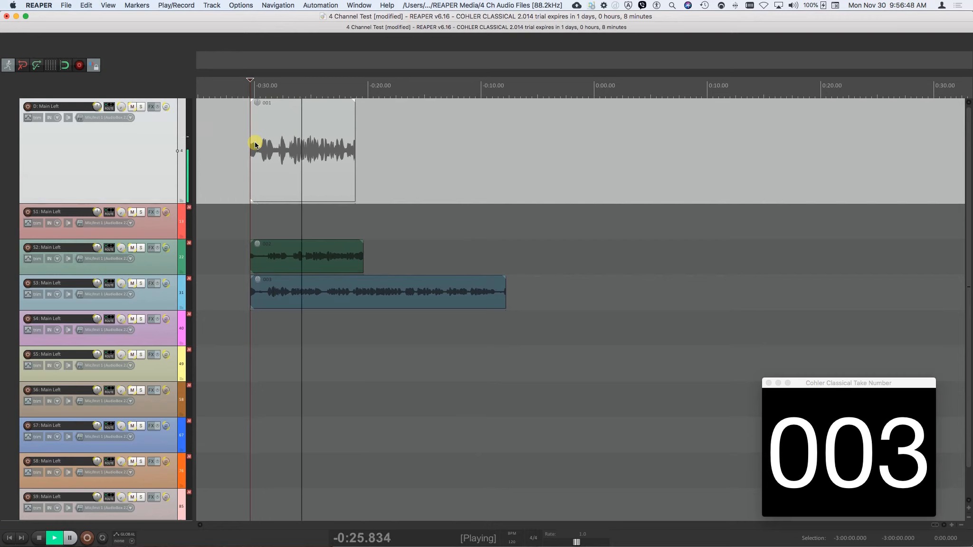
pyautogui.press('space')
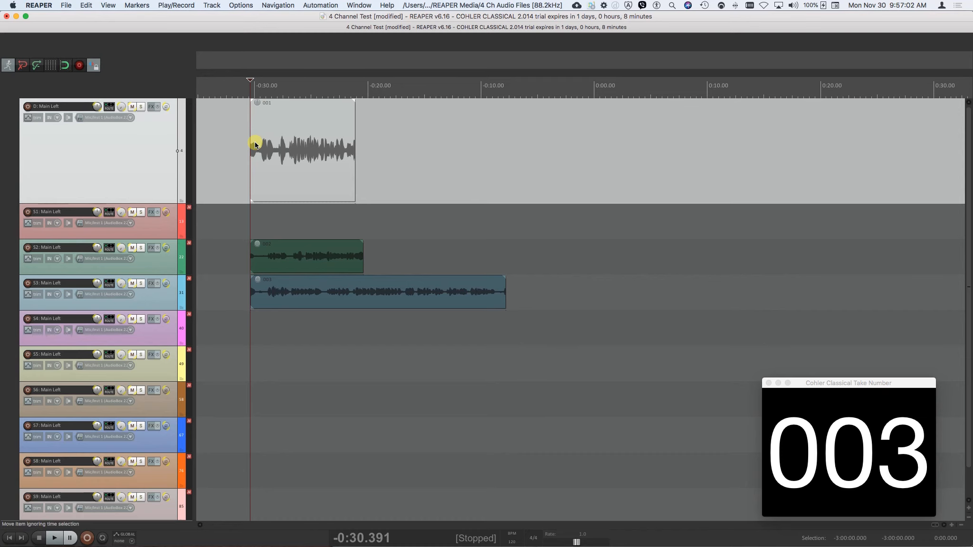
pyautogui.press('super+m')
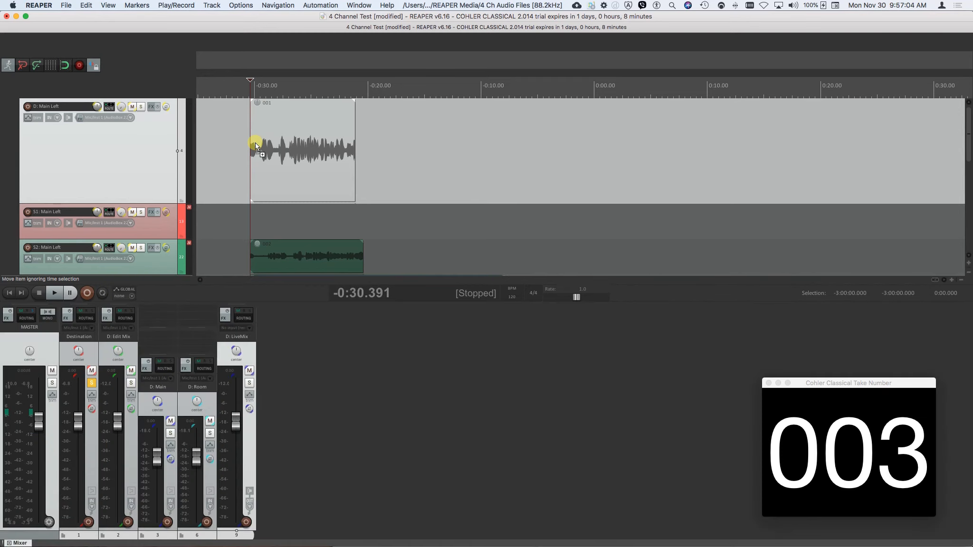
# Compare playback of take 001 with the D: LiveMix track's phase inverted and with its phase restored to normal.
pyautogui.click(250, 353)
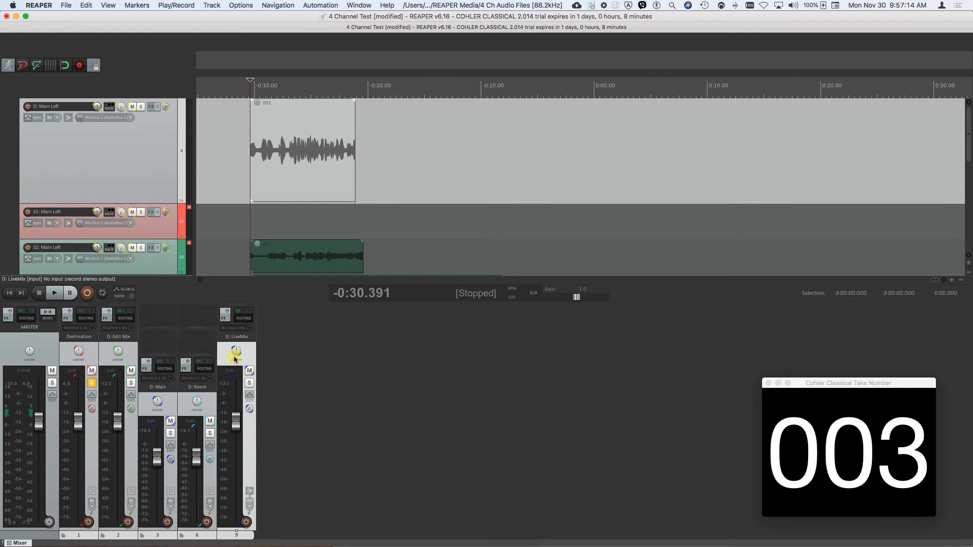
pyautogui.click(249, 410)
pyautogui.press('space')
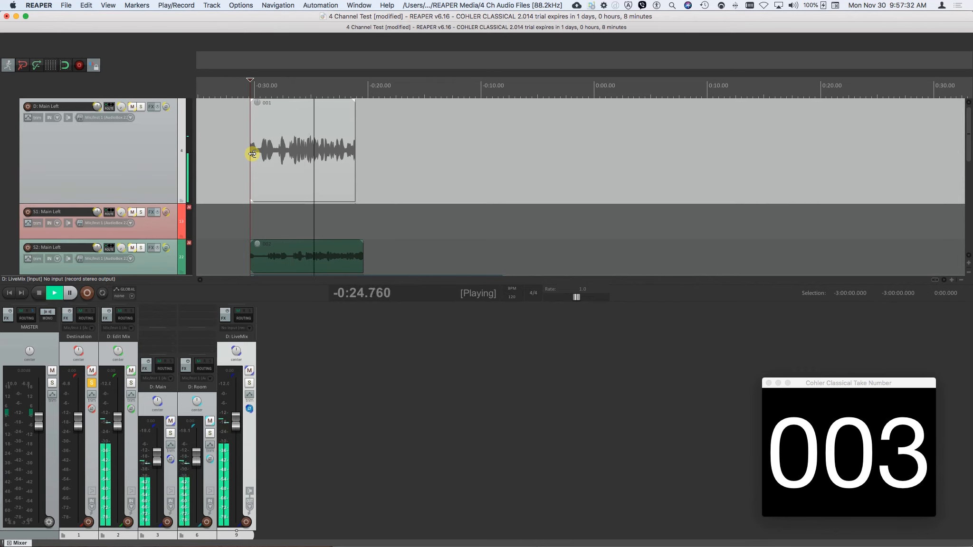
pyautogui.press('space')
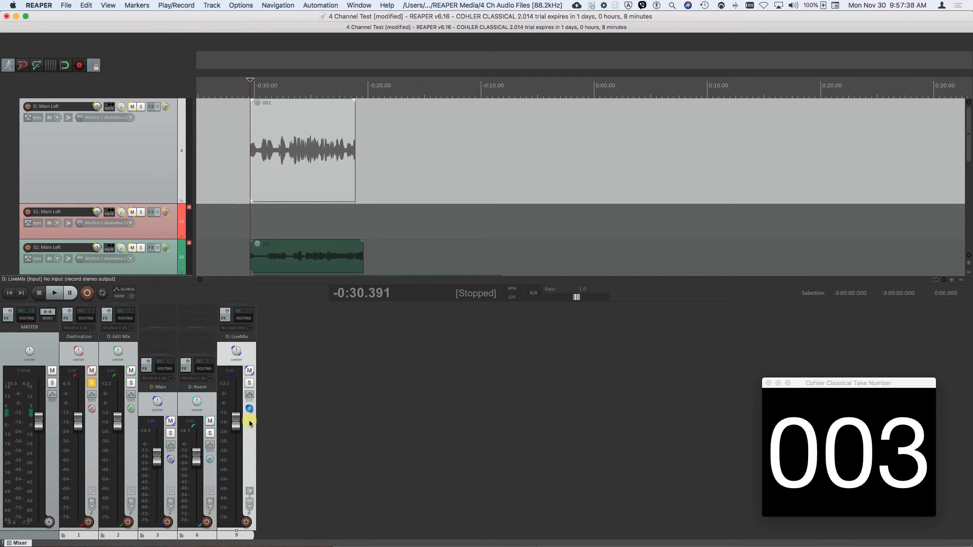
pyautogui.press('space')
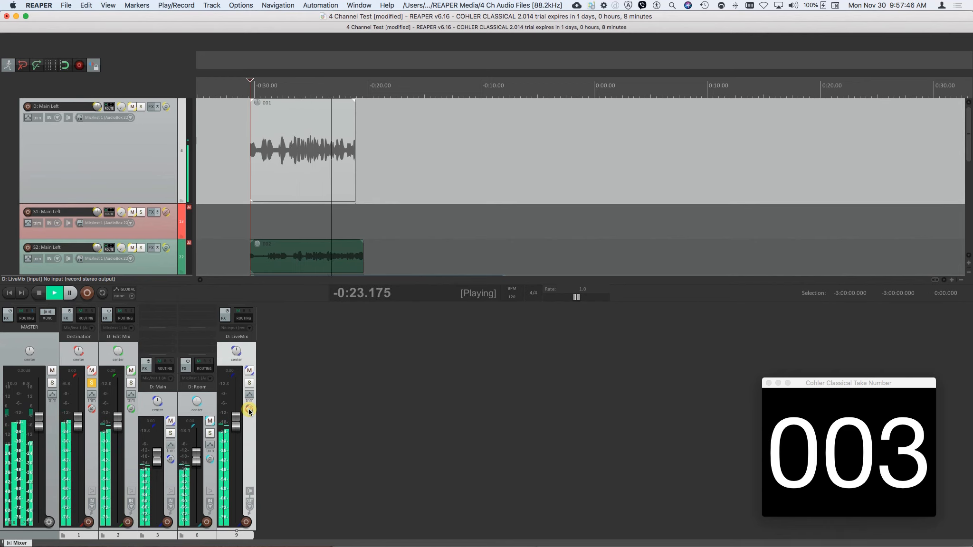
pyautogui.press('space')
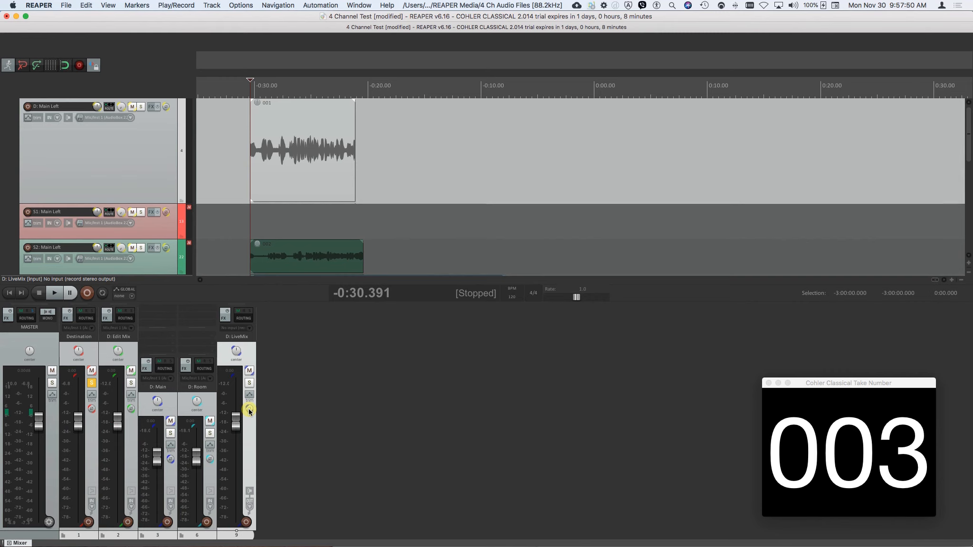
# Expand the destination group to show all its tracks, and mute the D: LiveMix track.
pyautogui.click(295, 153)
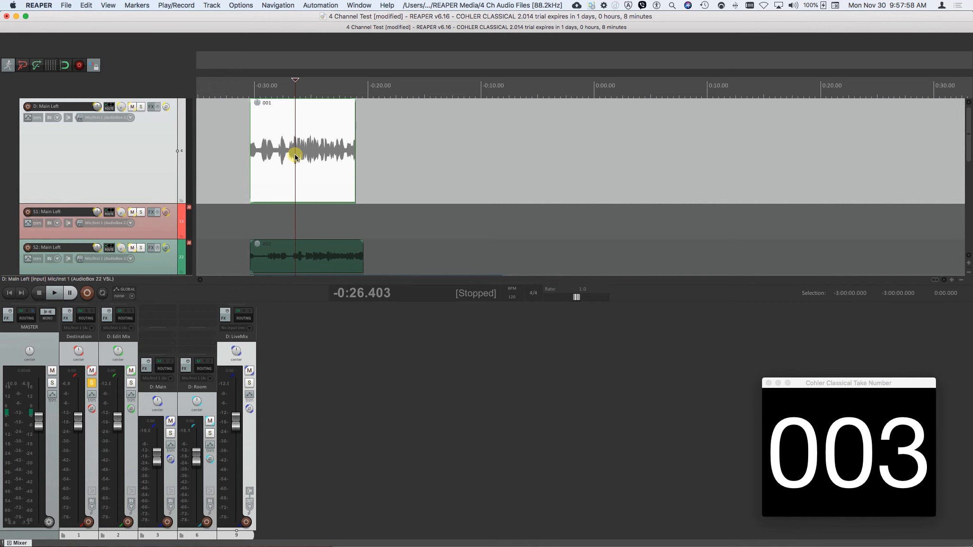
pyautogui.hotkey('alt', 'g')
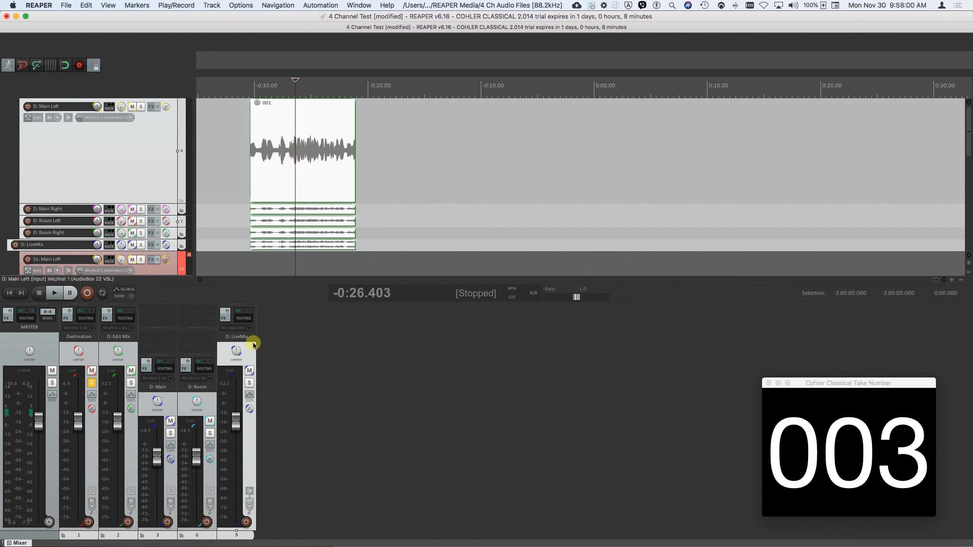
pyautogui.click(249, 371)
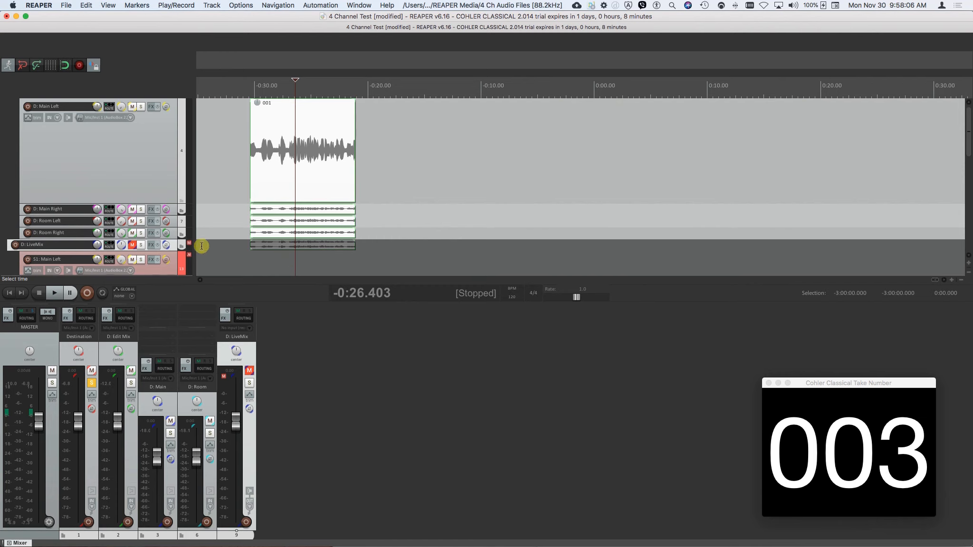
# Play take 001 from near its start with the D: LiveMix track muted, and stop playback.
pyautogui.click(253, 158)
pyautogui.press('space')
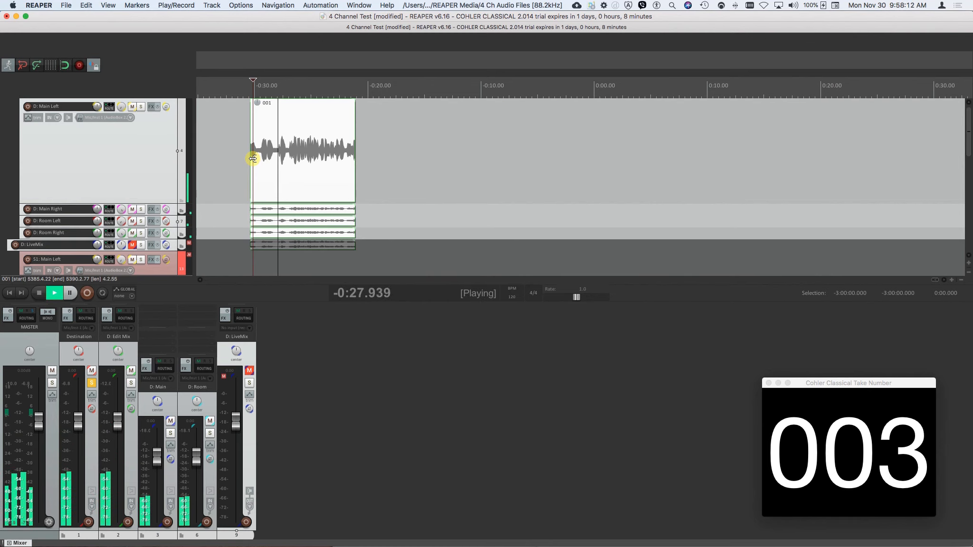
pyautogui.press('space')
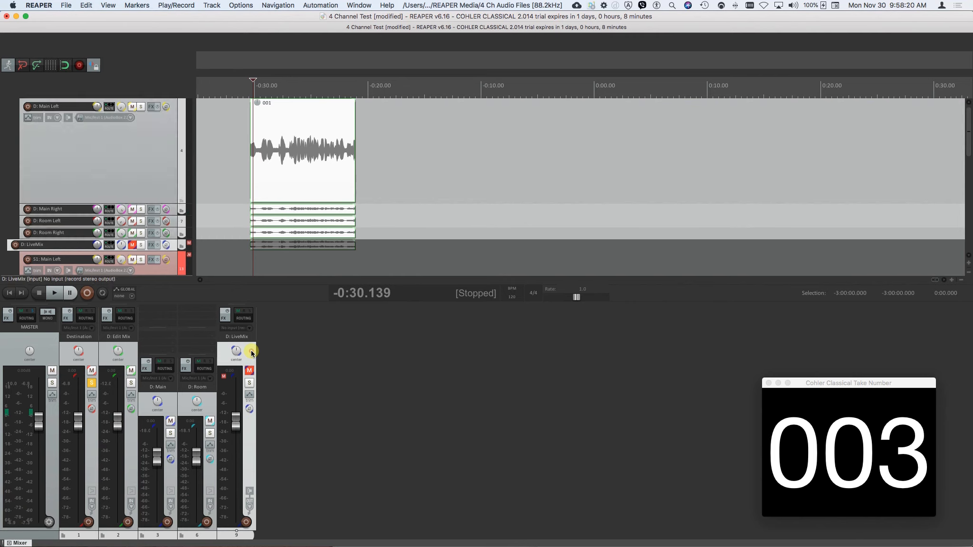
# Solo the muted D: LiveMix track while playing take 001 from near its start, and stop playback.
pyautogui.press('space')
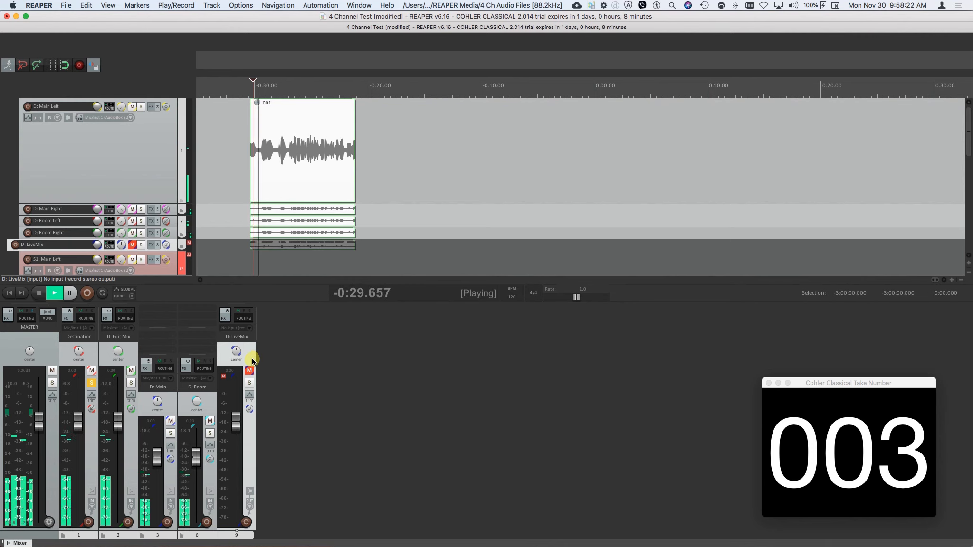
pyautogui.click(249, 384)
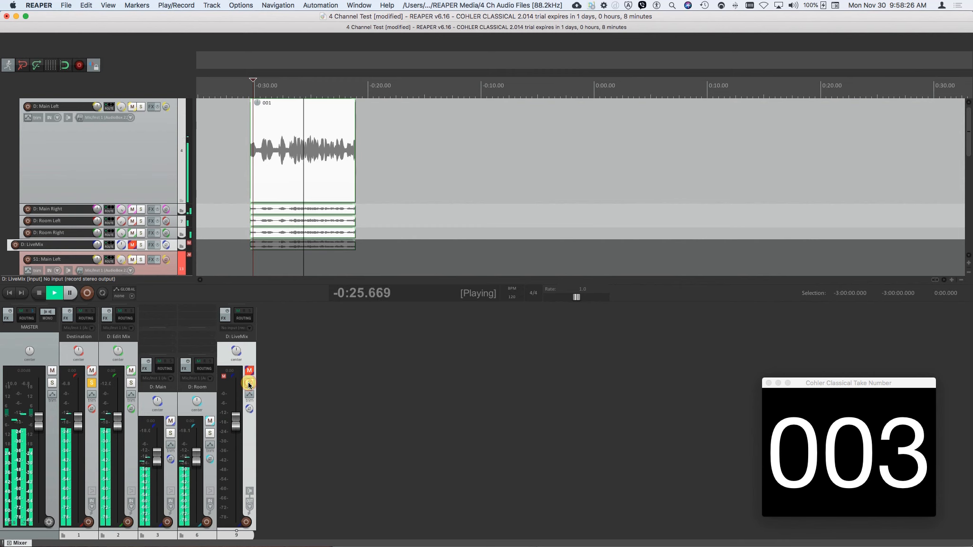
pyautogui.click(248, 384)
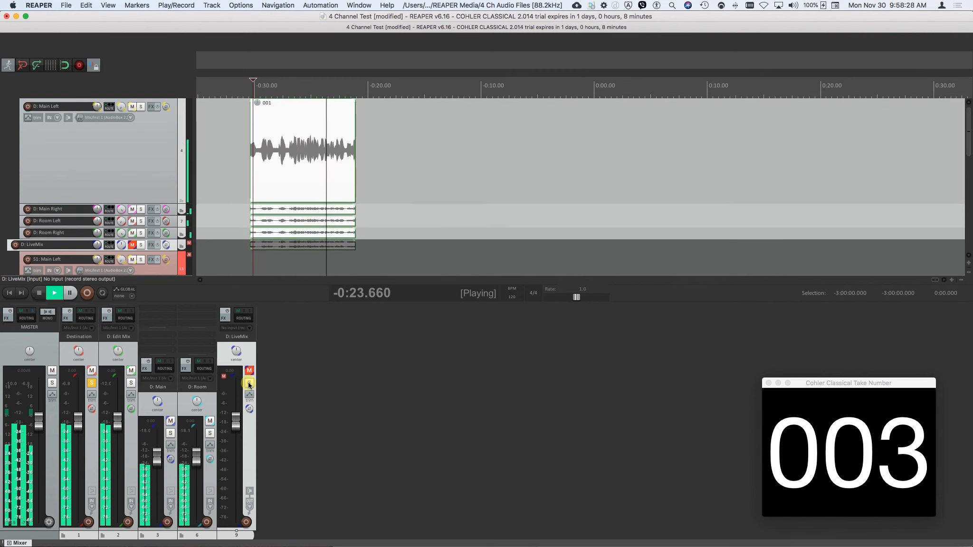
pyautogui.click(248, 383)
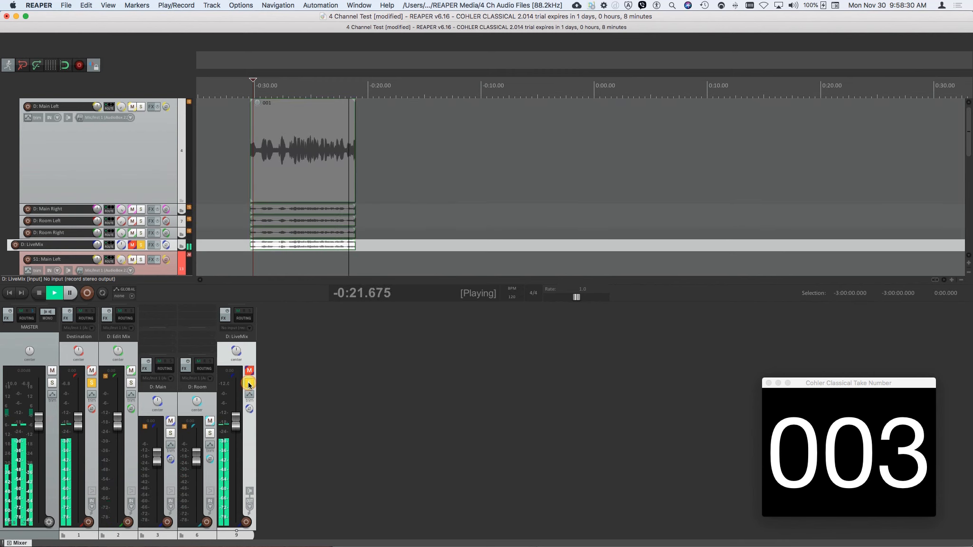
pyautogui.press('space')
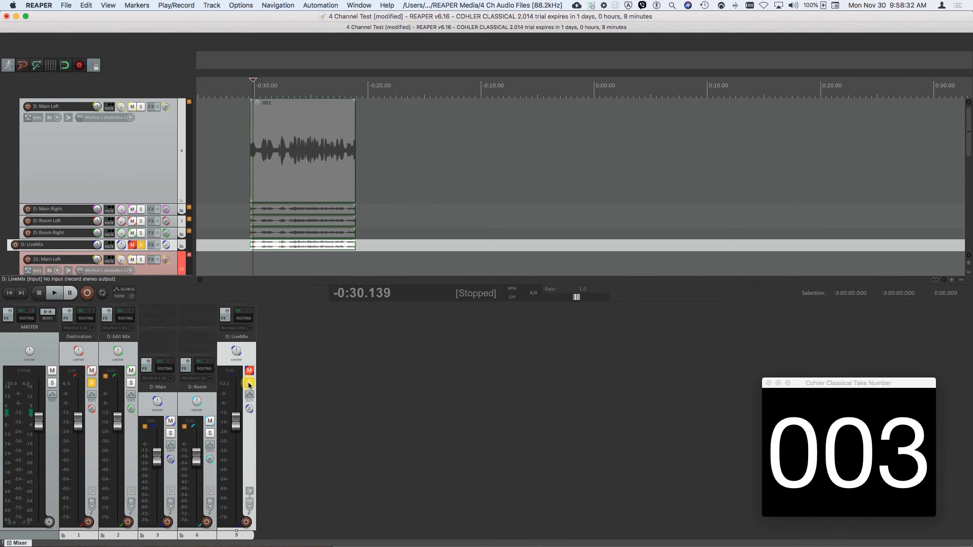